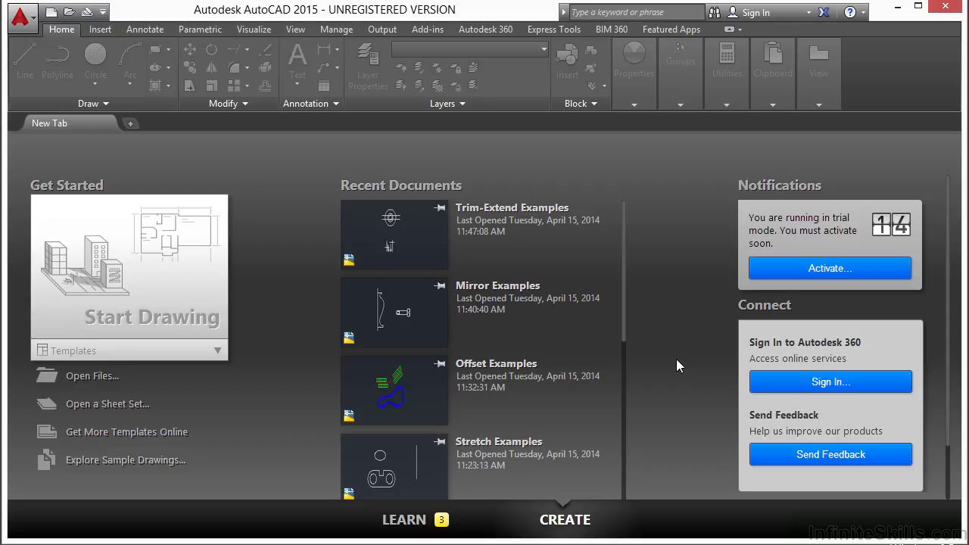
# Open the drawing Chamfer-fillet Examples.dwg from folder 06
pyautogui.click(80, 377)
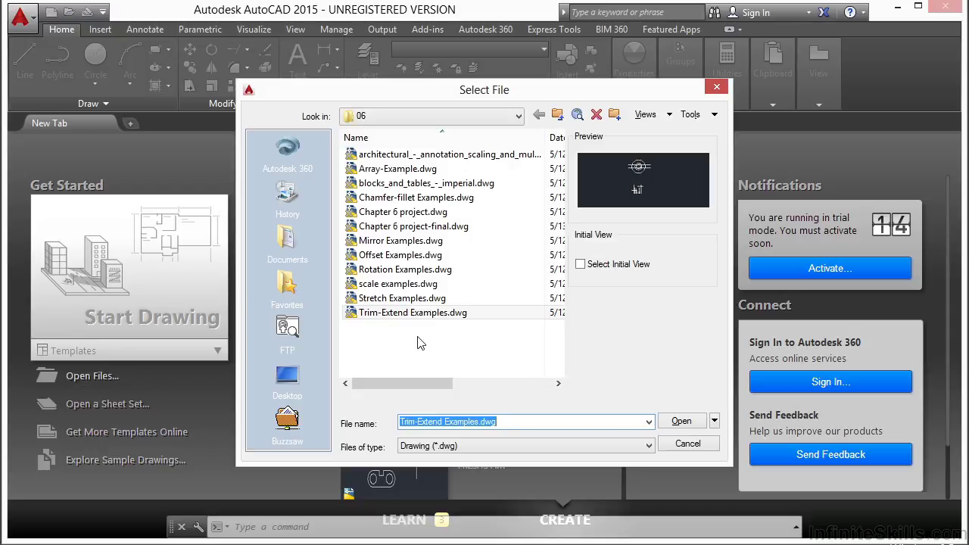
pyautogui.click(433, 198)
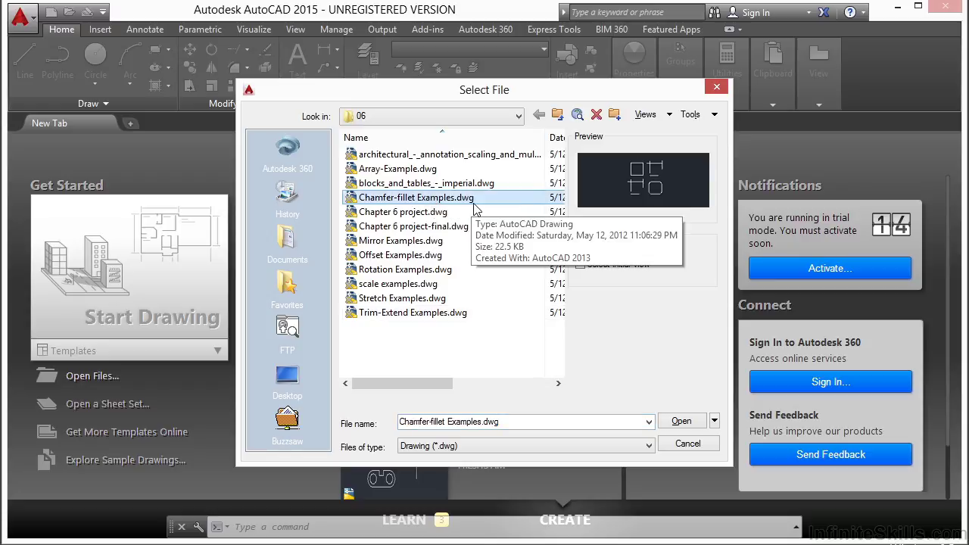
pyautogui.click(681, 421)
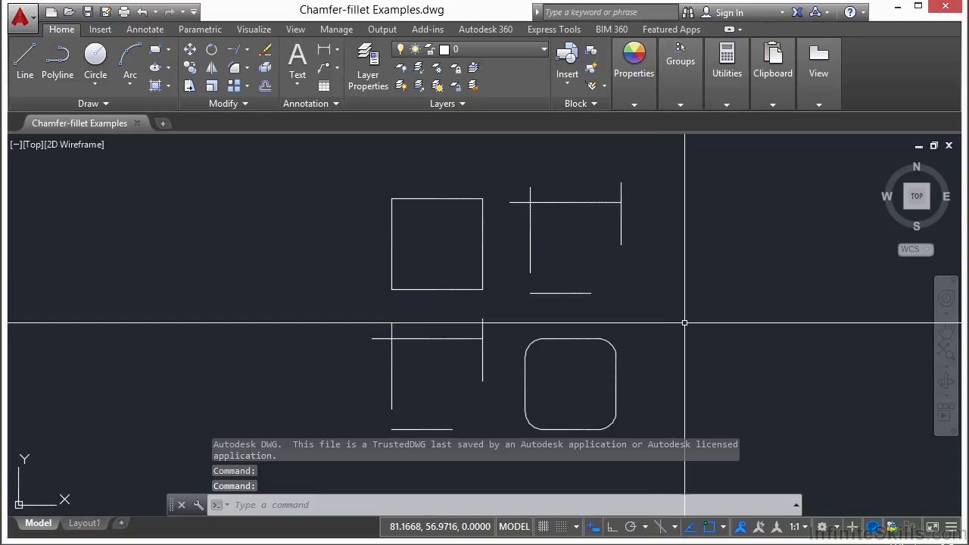
pyautogui.moveTo(686, 336); pyautogui.dragTo(632, 300, button='middle')
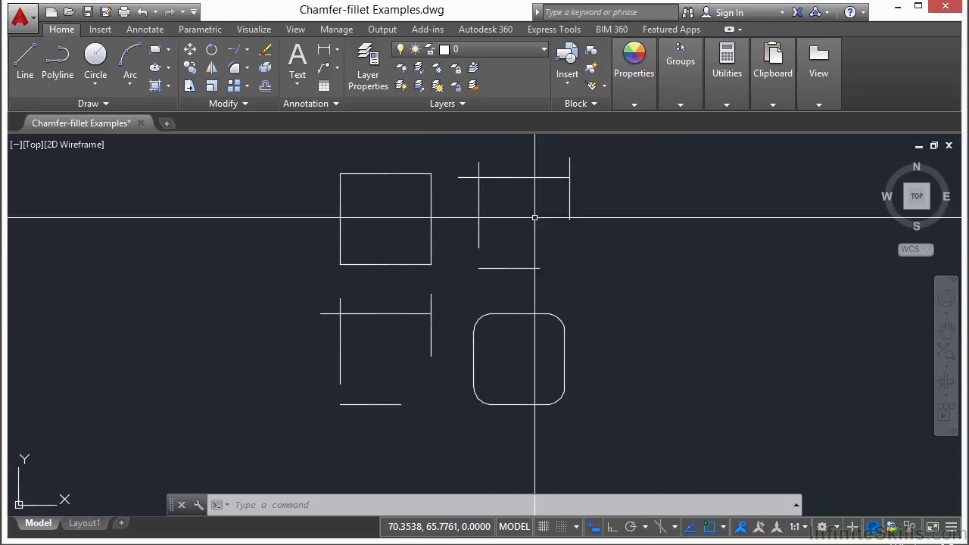
pyautogui.moveTo(650, 279); pyautogui.dragTo(622, 294, button='middle')
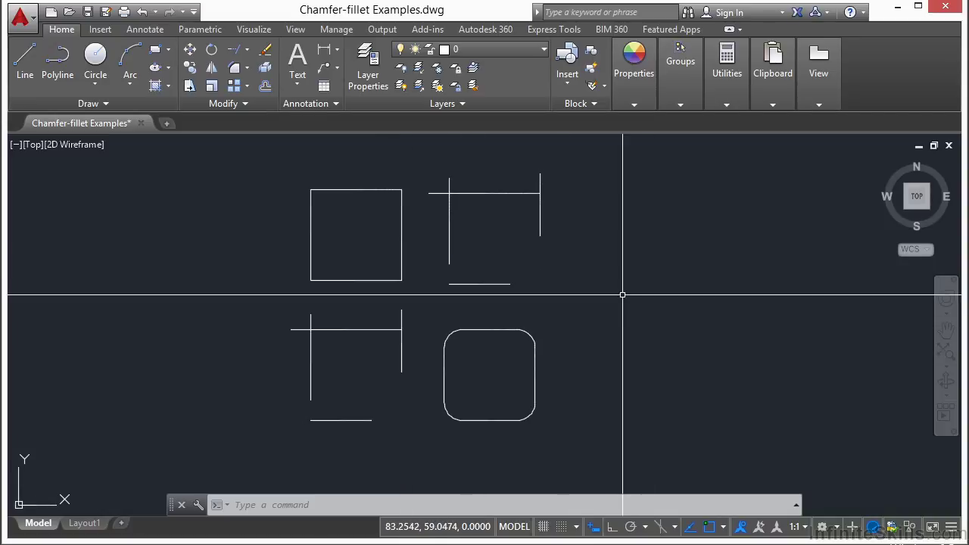
pyautogui.write('fillet')
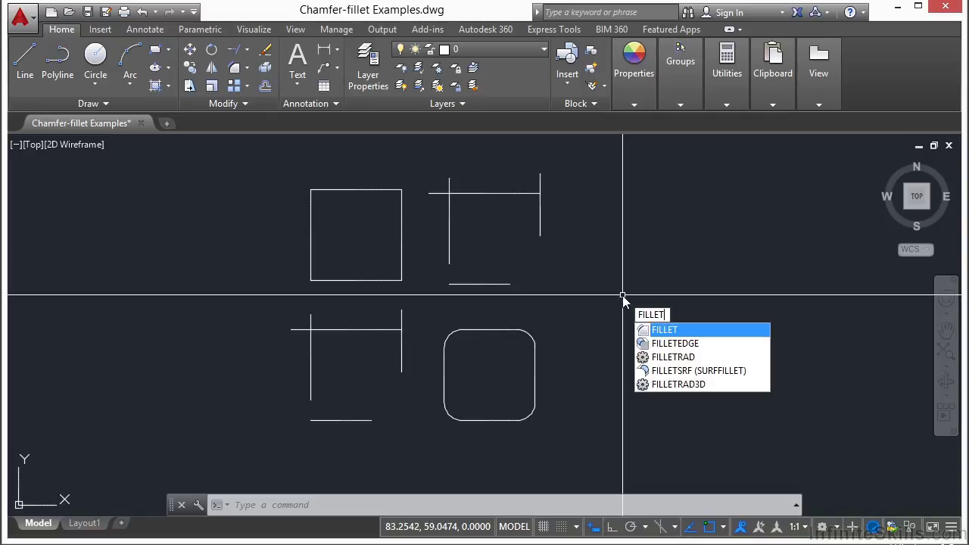
pyautogui.press('Escape')
pyautogui.write('f')
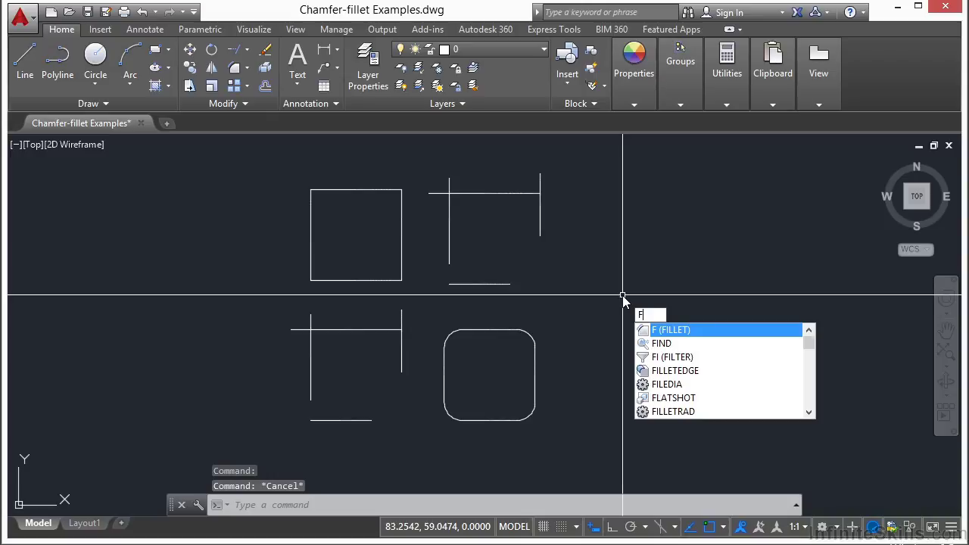
pyautogui.press('Escape')
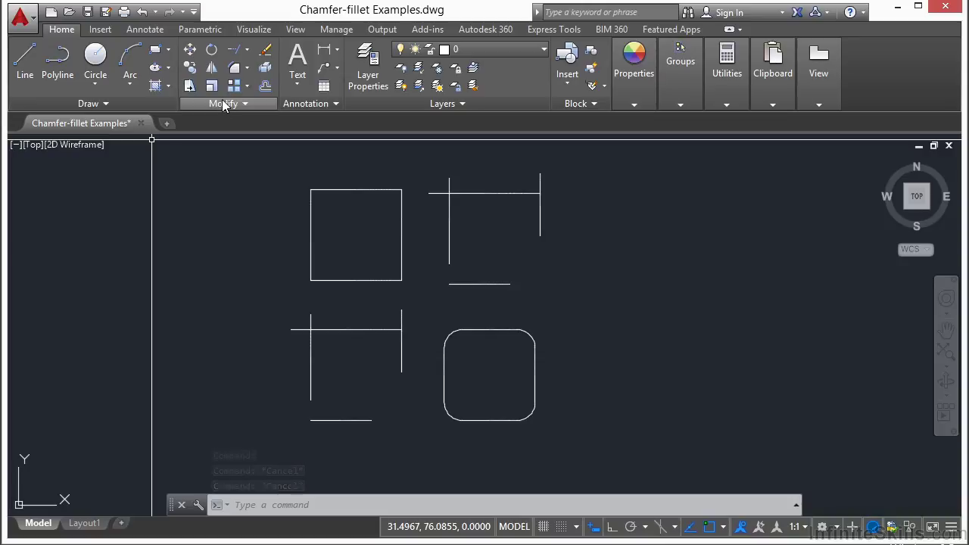
pyautogui.click(247, 69)
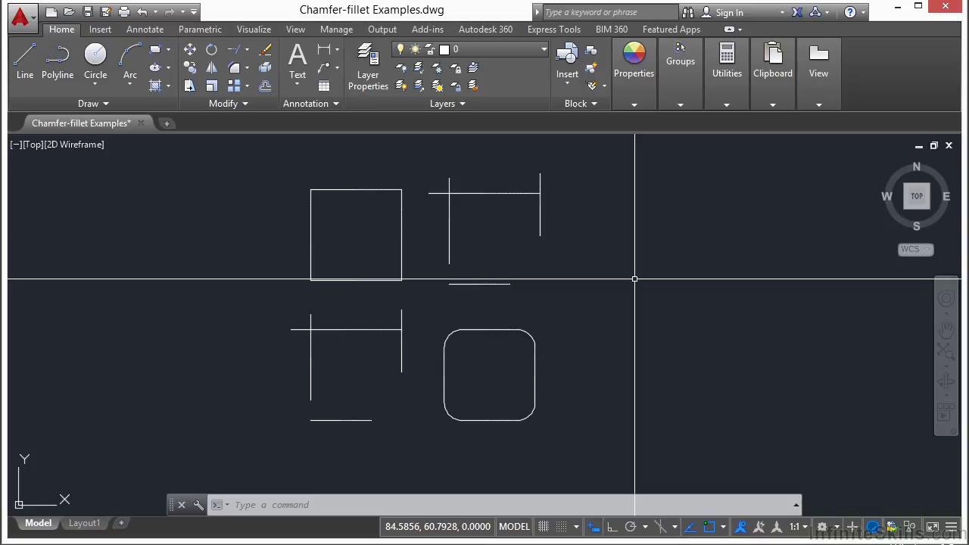
# Fillet the upper-left corner of the square with a radius of 2, between its top and left edges
pyautogui.write('f')
pyautogui.press('Return')
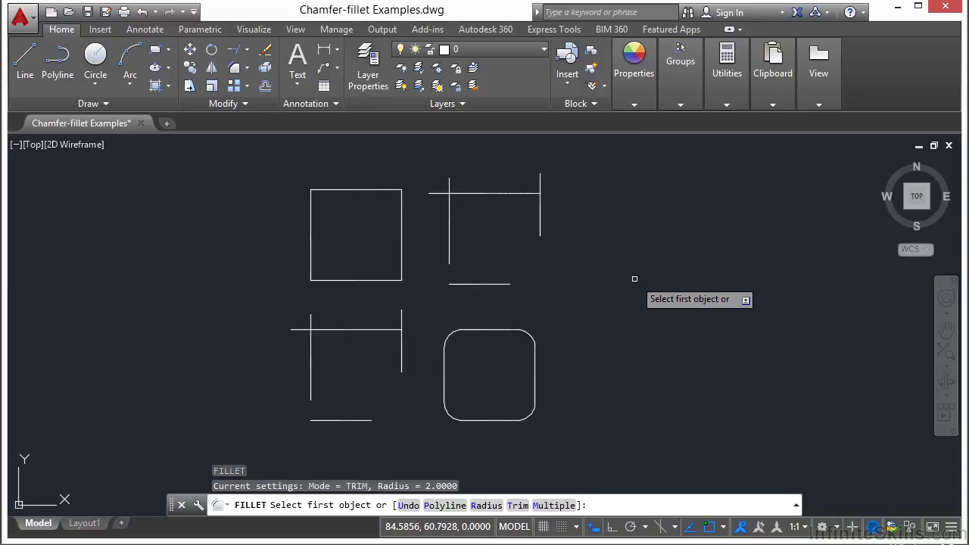
pyautogui.write('r')
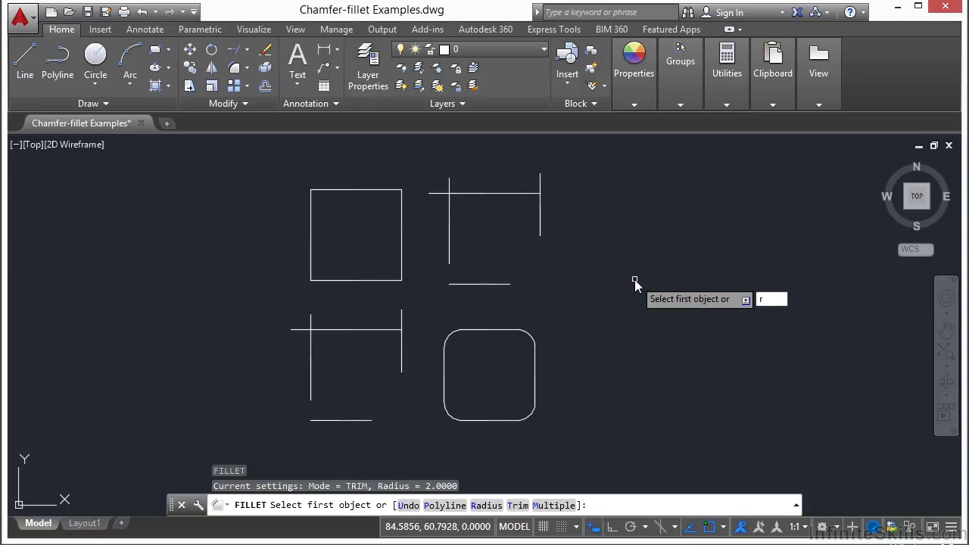
pyautogui.press('Return')
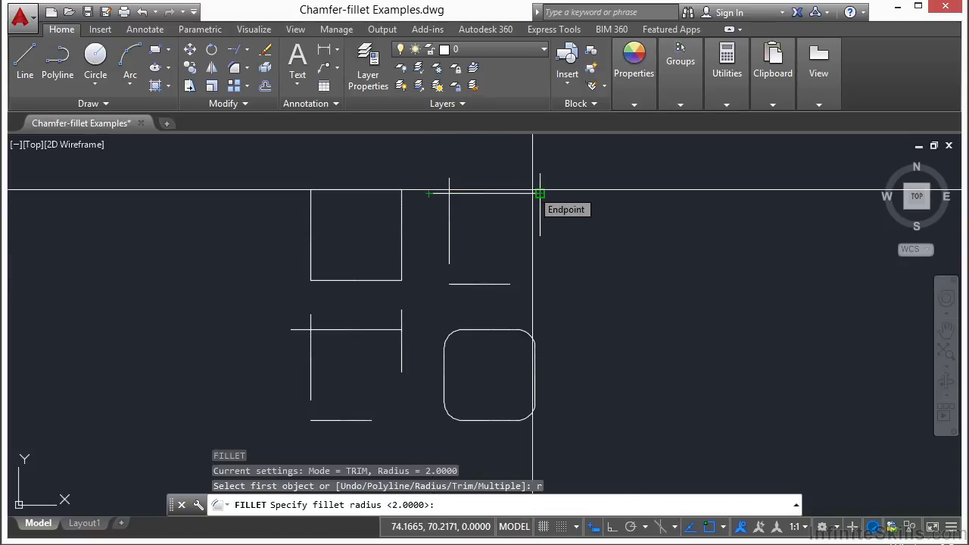
pyautogui.write('2')
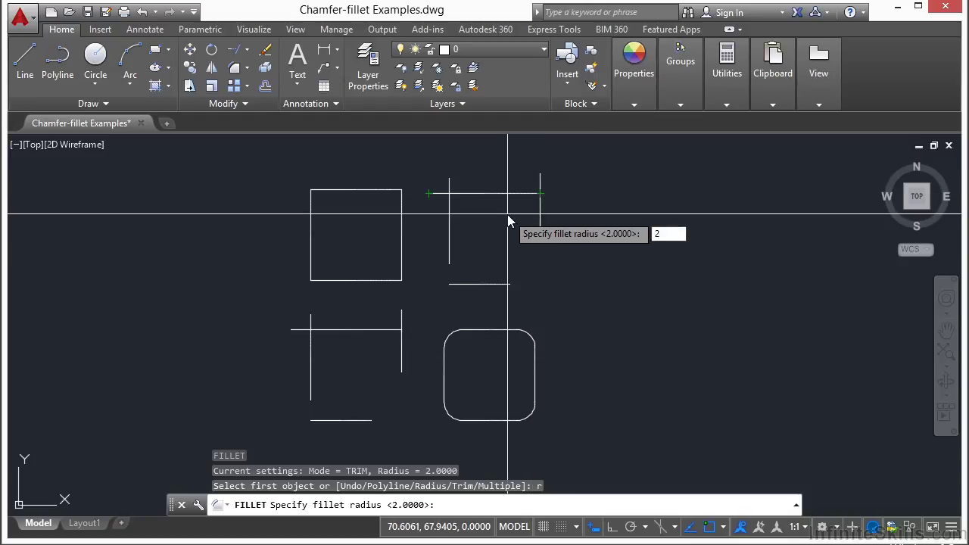
pyautogui.press('Return')
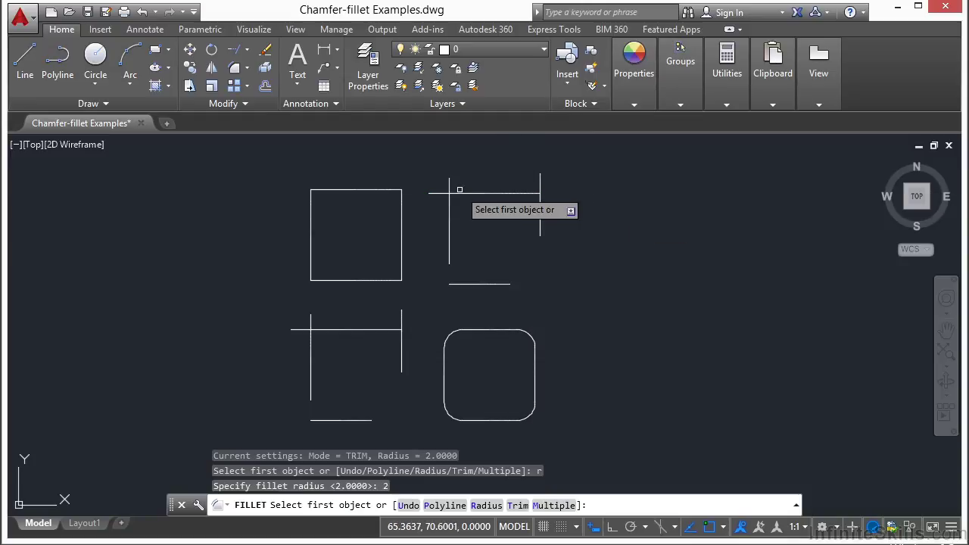
pyautogui.scroll(2, 322, 186)
pyautogui.click(324, 190)
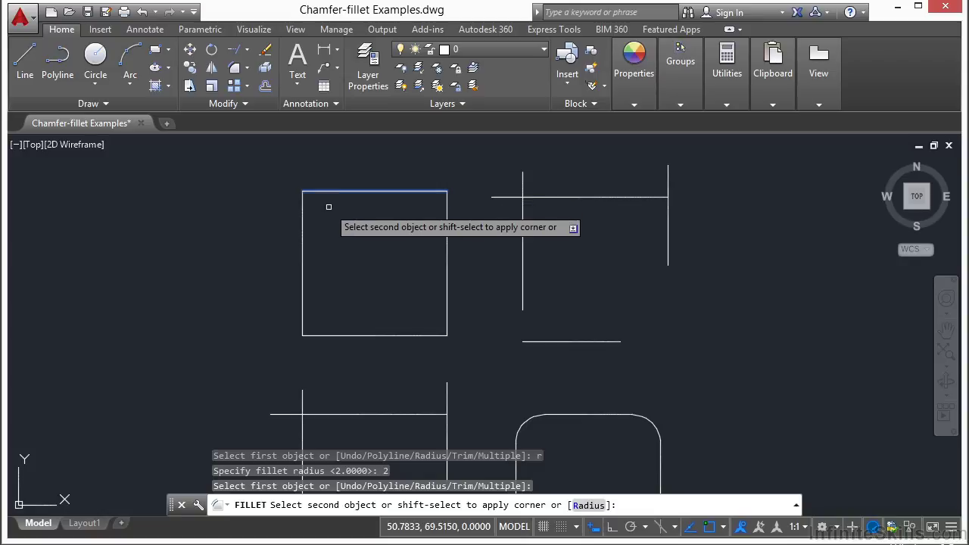
pyautogui.click(303, 254)
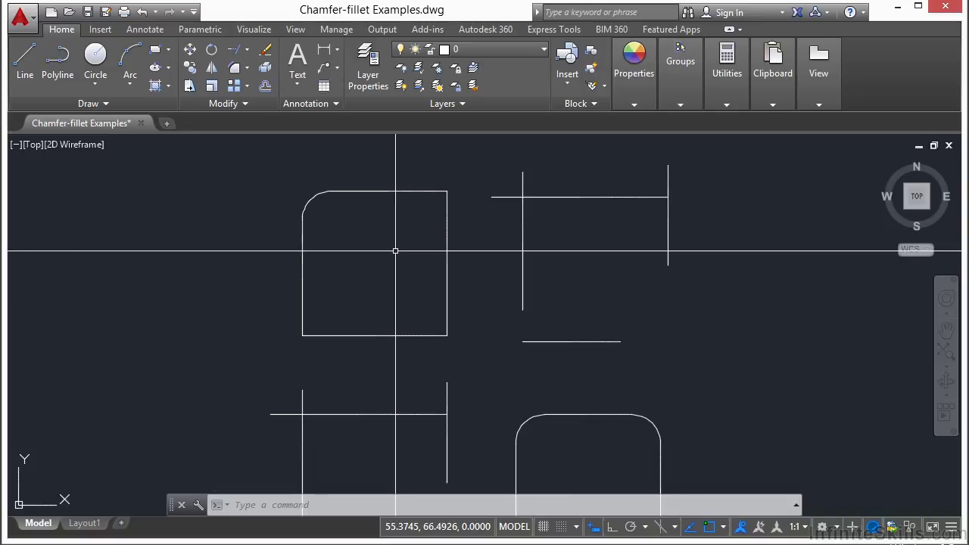
# Chamfer the square's lower-left corner between its left and bottom edges, using the current chamfer distances of 3
pyautogui.write('cha')
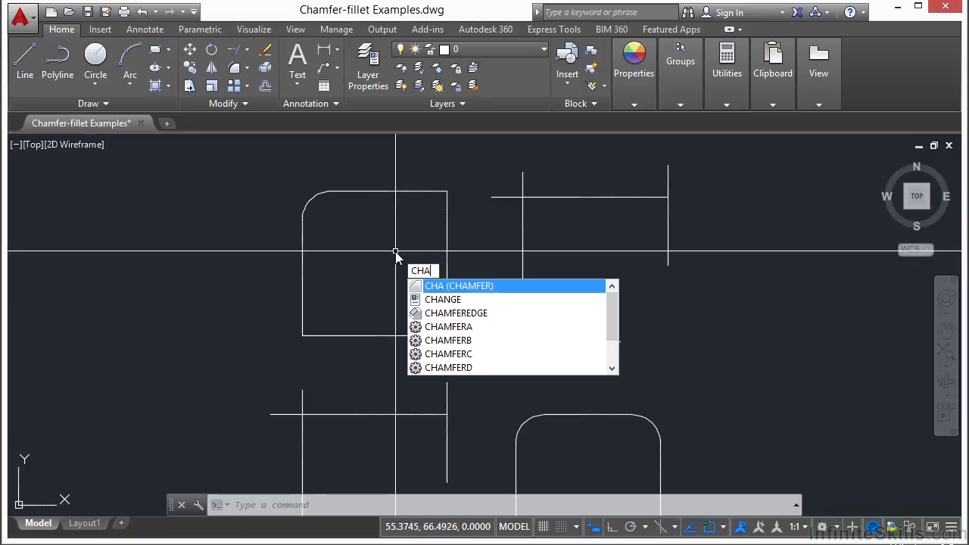
pyautogui.press('Return')
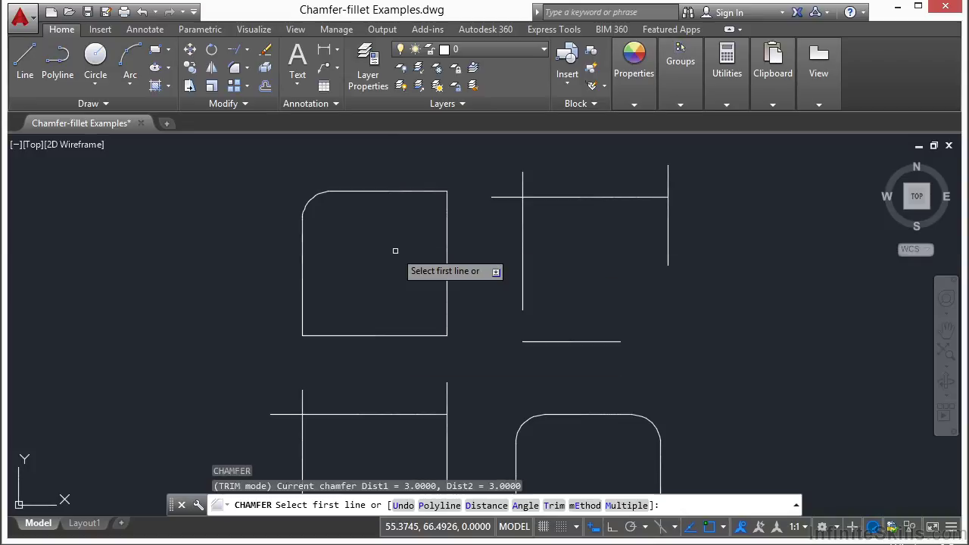
pyautogui.click(247, 67)
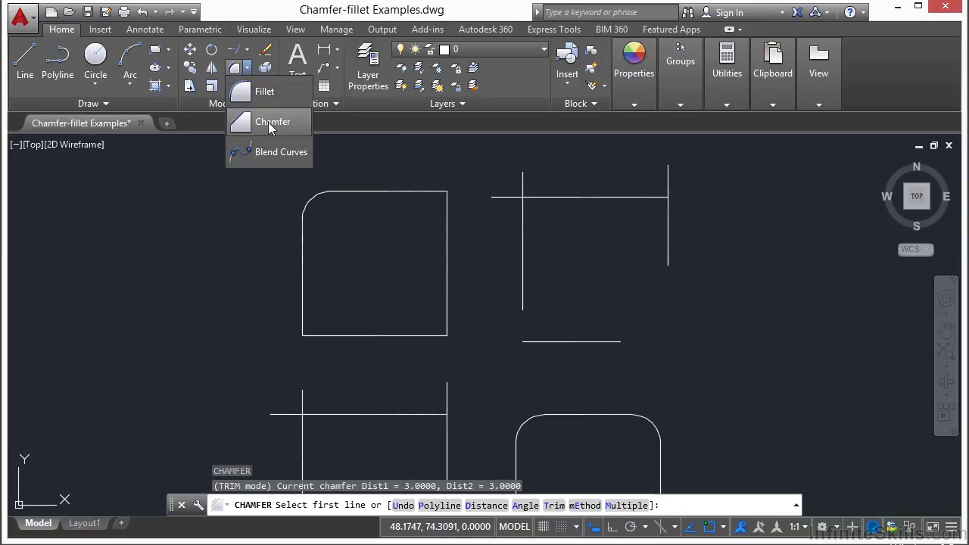
pyautogui.click(269, 124)
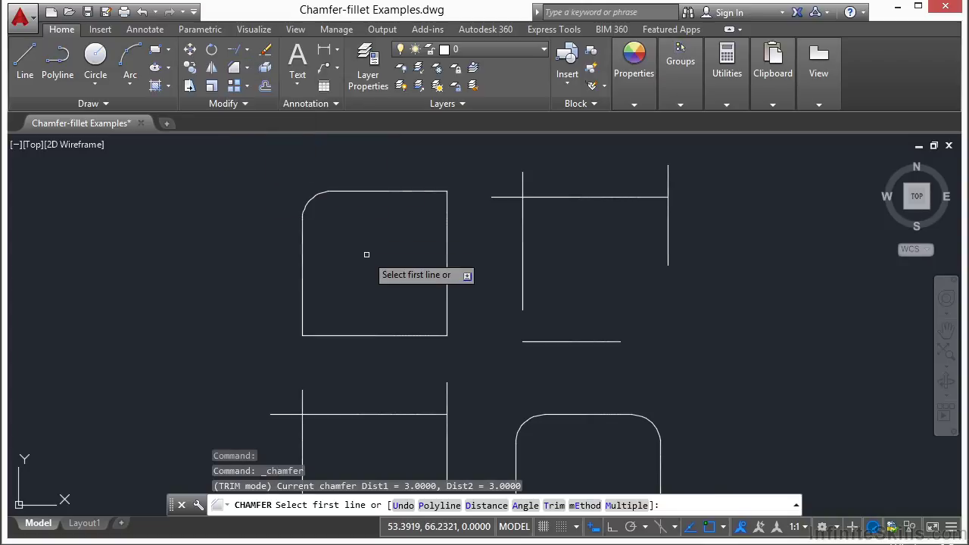
pyautogui.write('2')
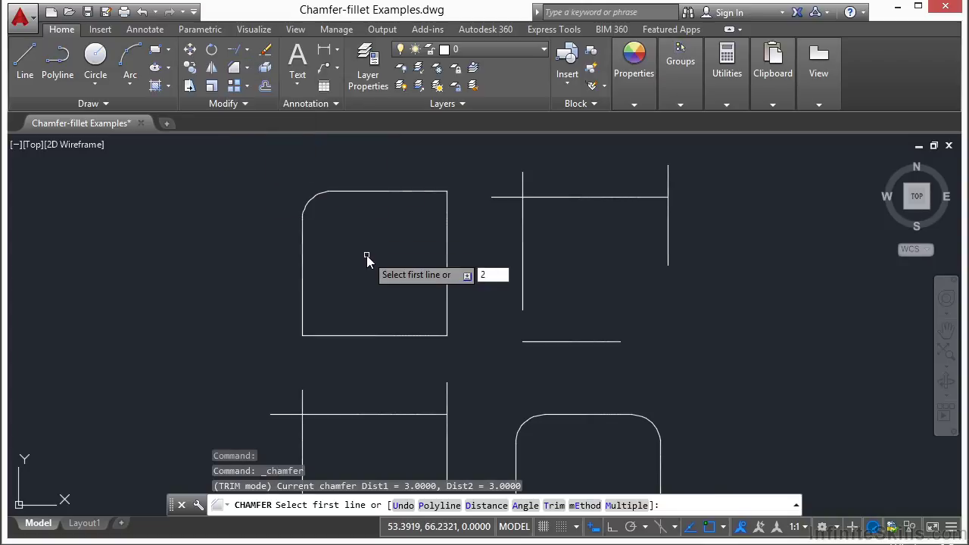
pyautogui.press('Return')
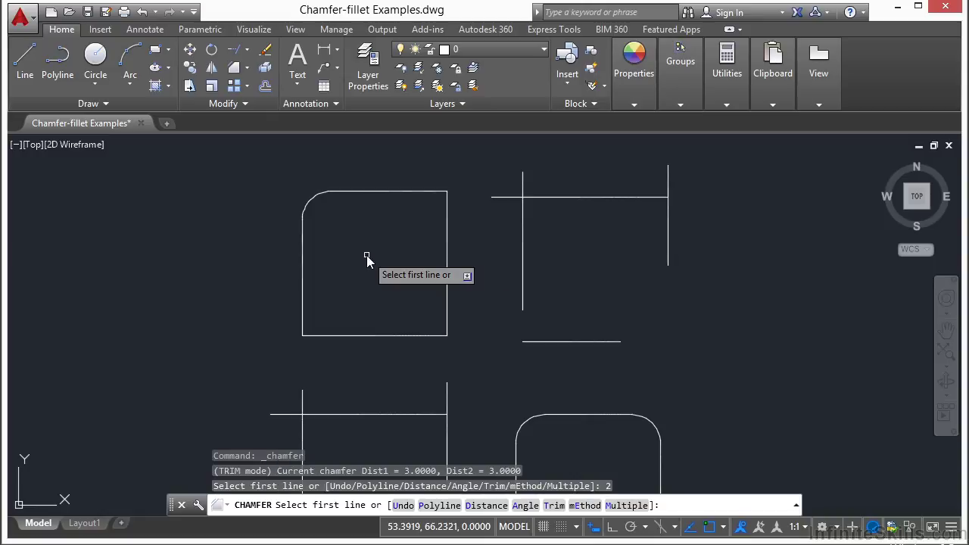
pyautogui.press('Return')
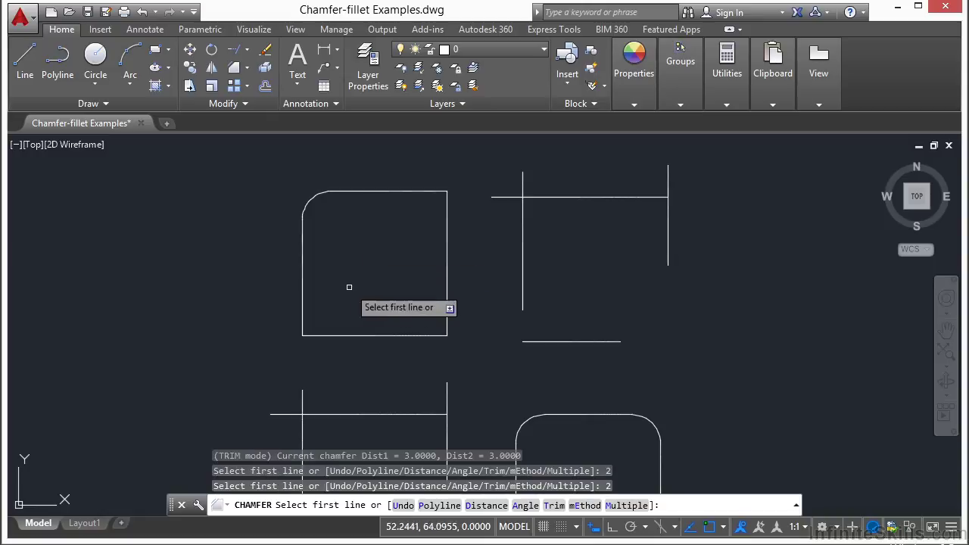
pyautogui.click(303, 307)
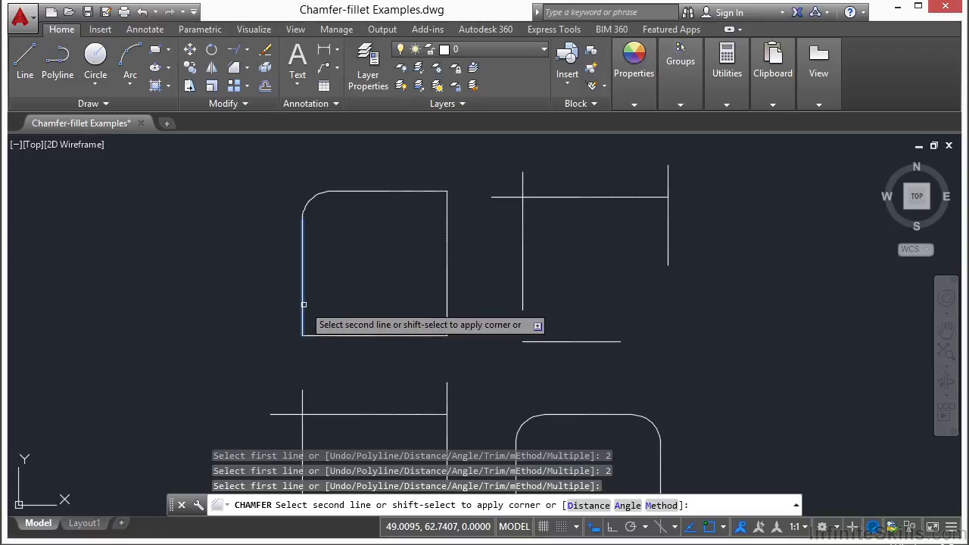
pyautogui.click(377, 337)
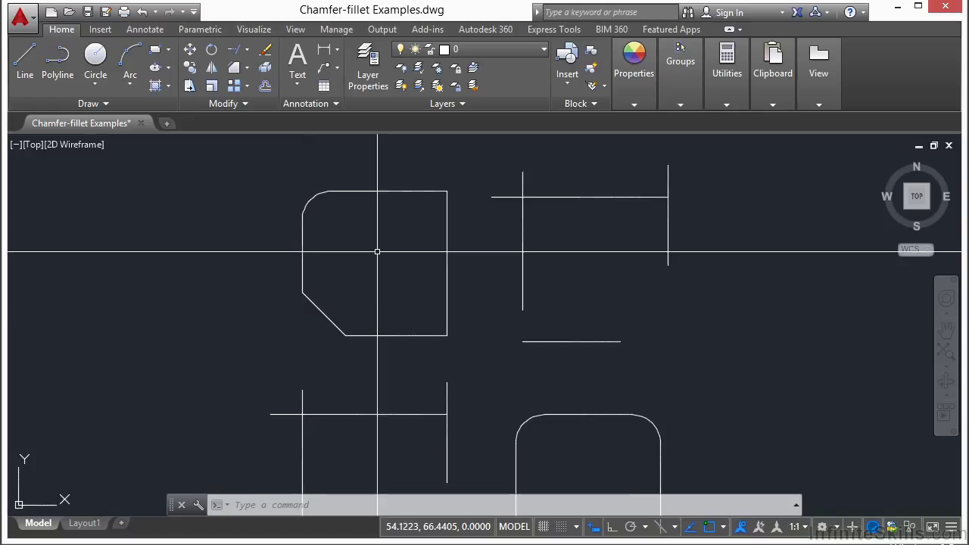
# Try to chamfer the square's lower-right corner with distance 2 along the bottom edge and 5 along the right edge
pyautogui.press('Return')
pyautogui.write('d')
pyautogui.press('Return')
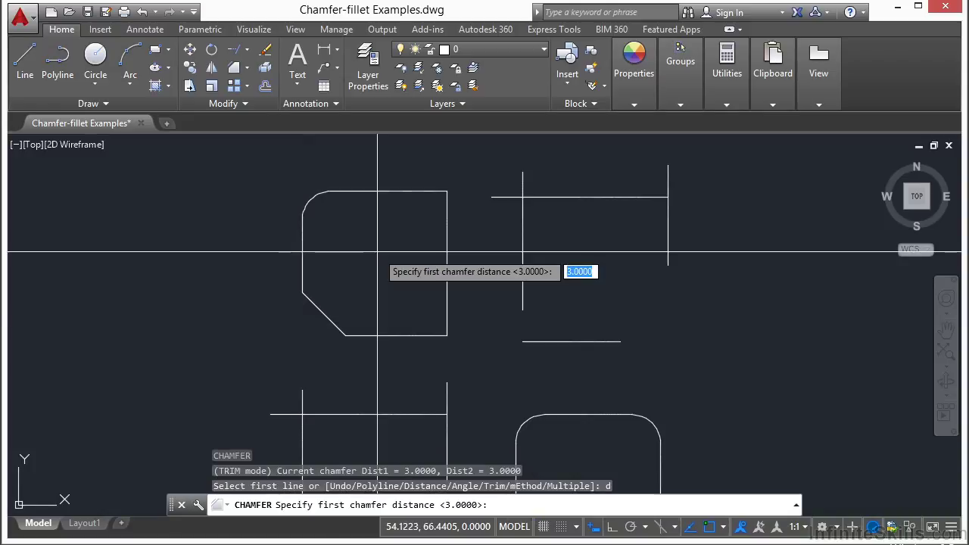
pyautogui.write('2')
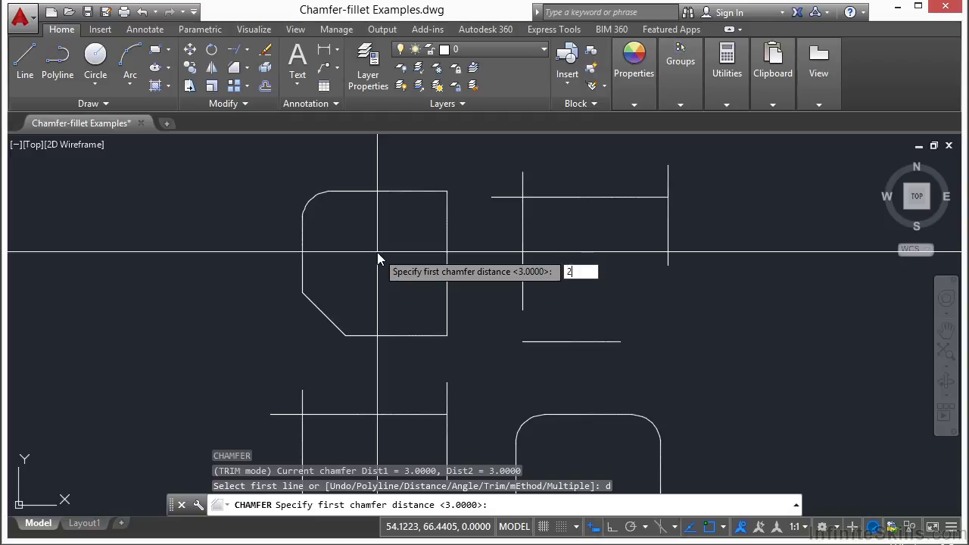
pyautogui.press('Return')
pyautogui.write('5')
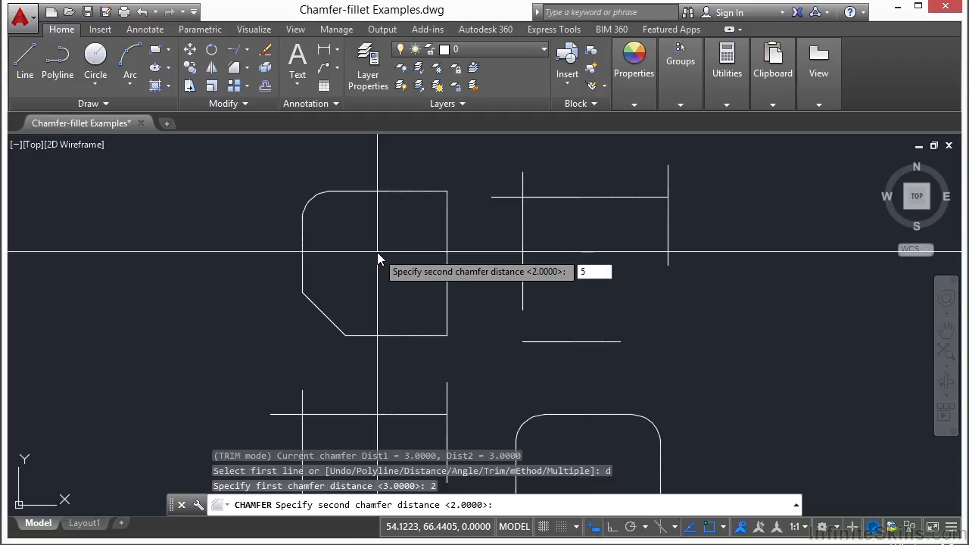
pyautogui.press('Return')
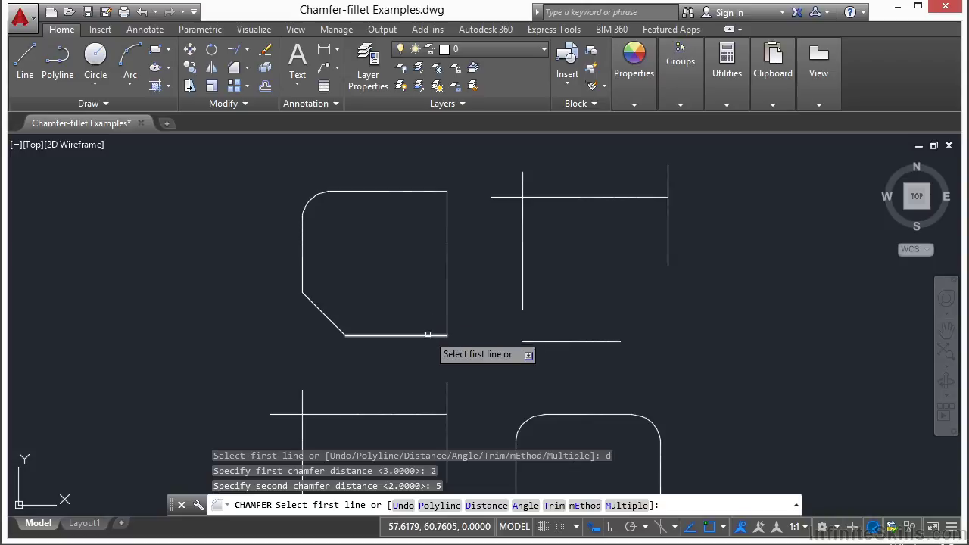
pyautogui.click(427, 336)
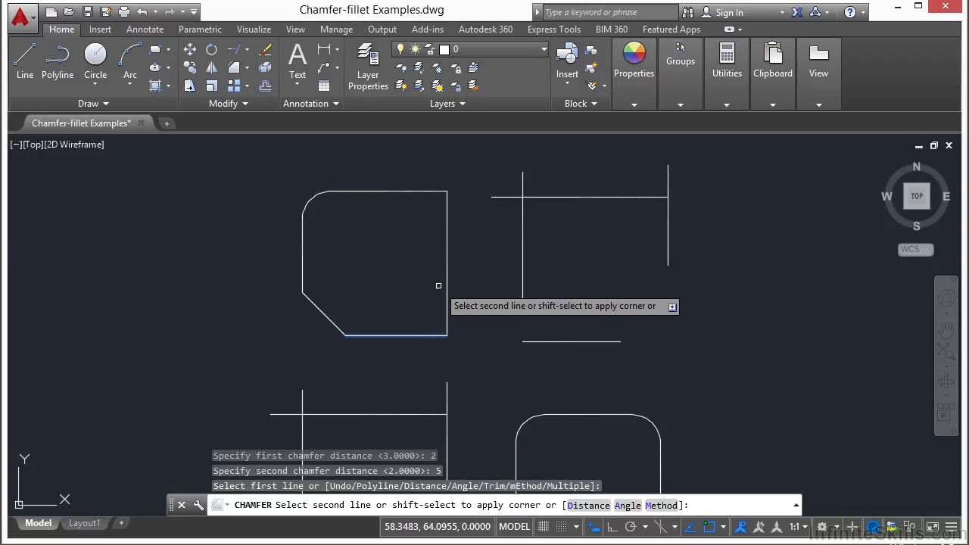
pyautogui.click(448, 238)
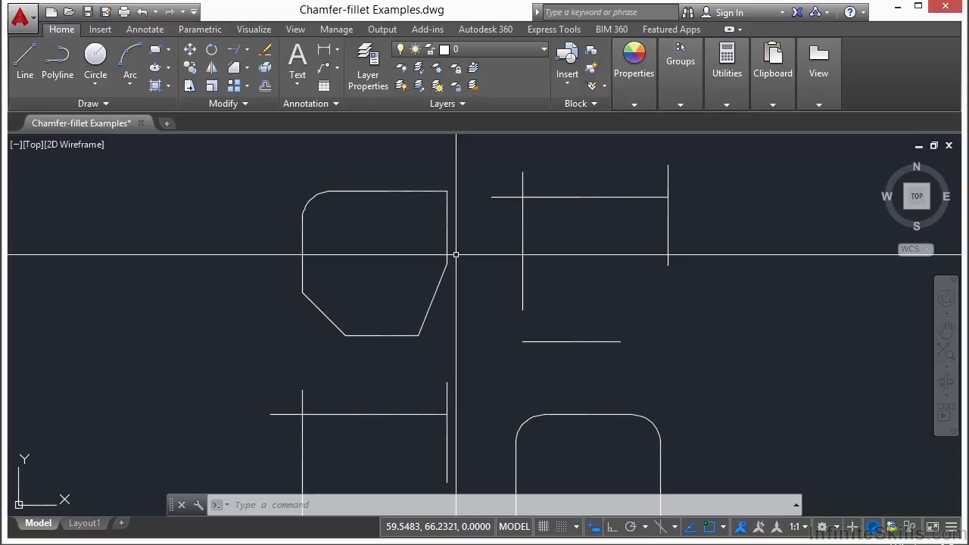
pyautogui.hotkey('ctrl', 'z')
# Chamfer the square's lower-right corner with distance 2 along the right edge and 5 along the bottom edge
pyautogui.write('cha')
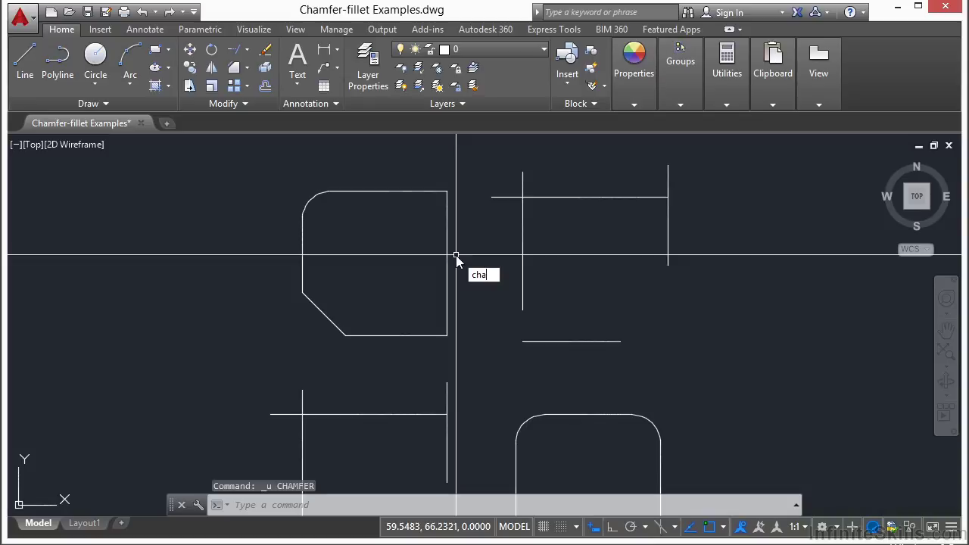
pyautogui.press('Return')
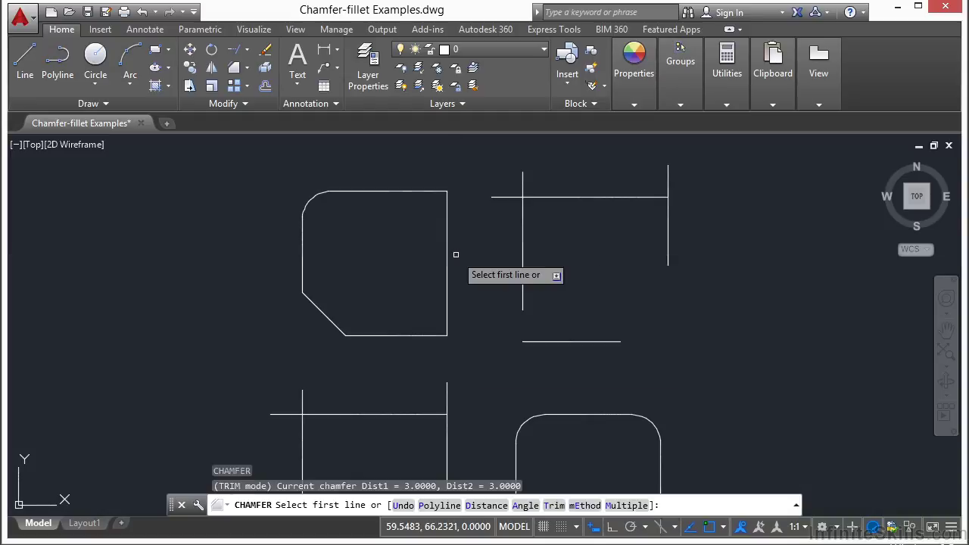
pyautogui.write('d')
pyautogui.press('Return')
pyautogui.write('2')
pyautogui.press('Return')
pyautogui.write('5')
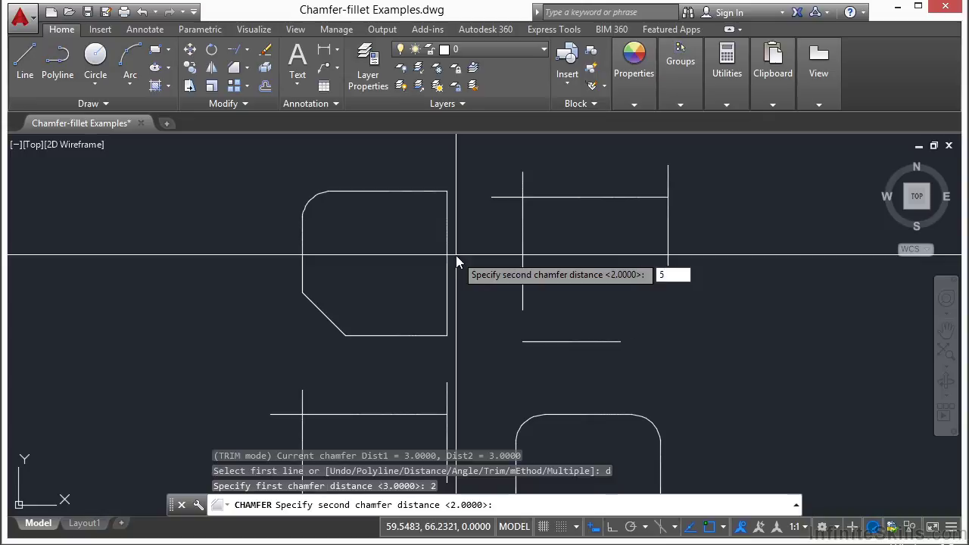
pyautogui.press('Return')
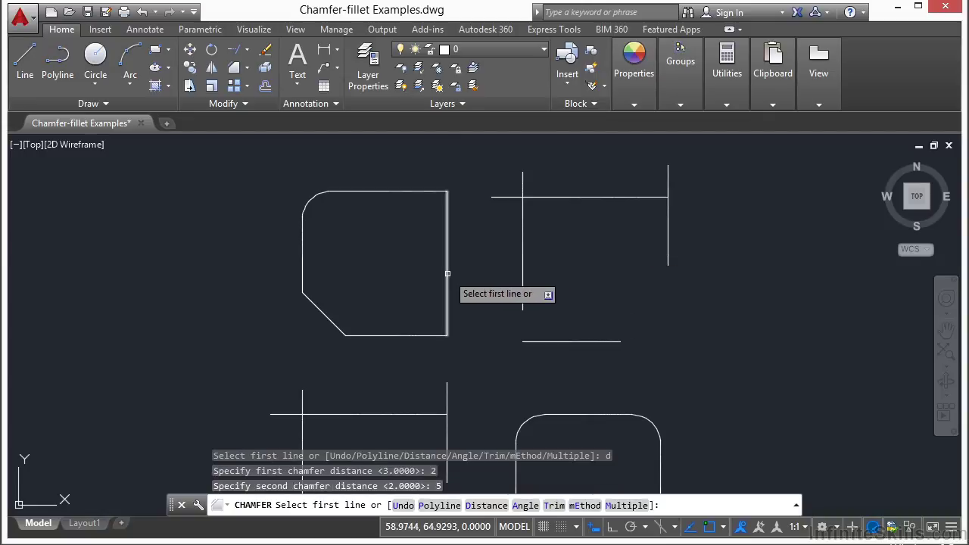
pyautogui.click(447, 273)
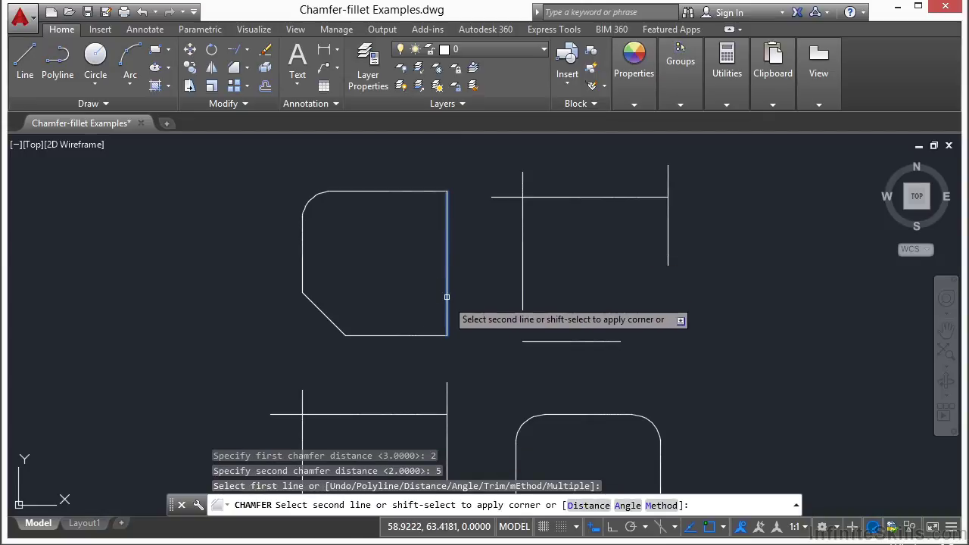
pyautogui.click(419, 333)
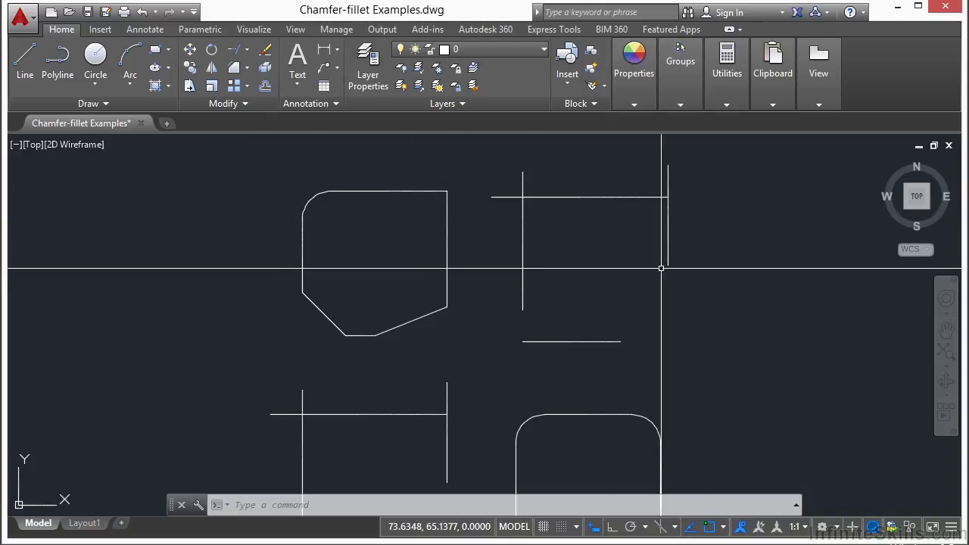
# Fillet the upper-left crossing of the line set beside the square with a radius of 2, between its top and left lines
pyautogui.write('f')
pyautogui.press('Return')
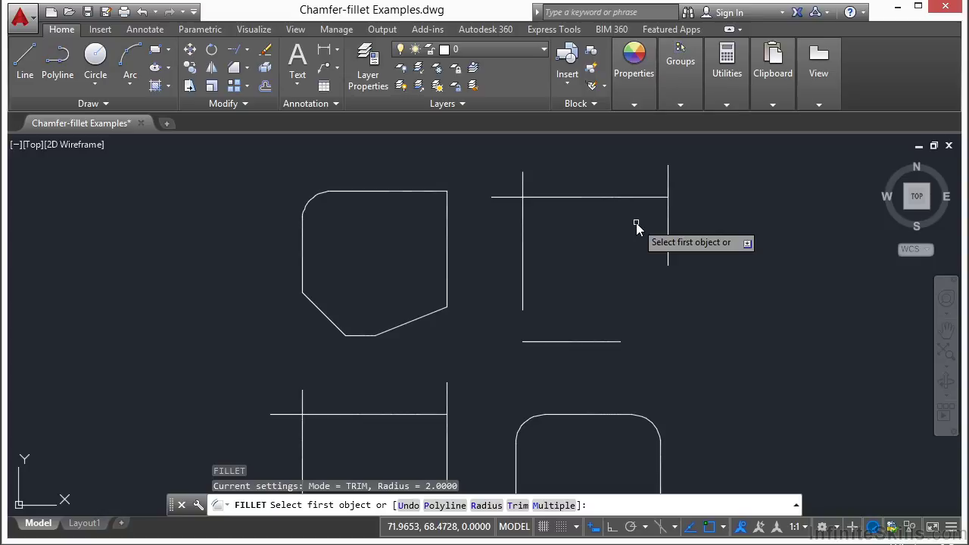
pyautogui.write('r')
pyautogui.press('Return')
pyautogui.write('2')
pyautogui.press('Return')
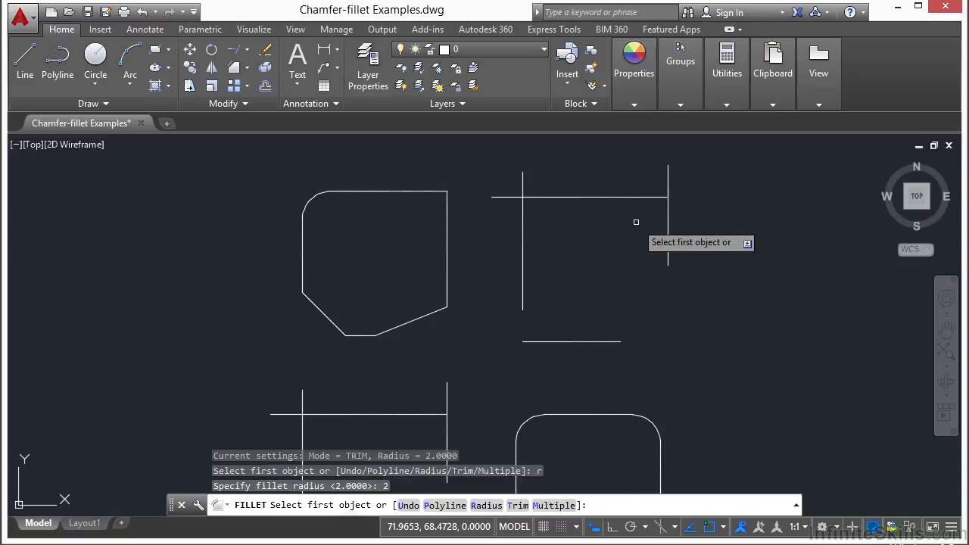
pyautogui.click(534, 196)
pyautogui.click(522, 201)
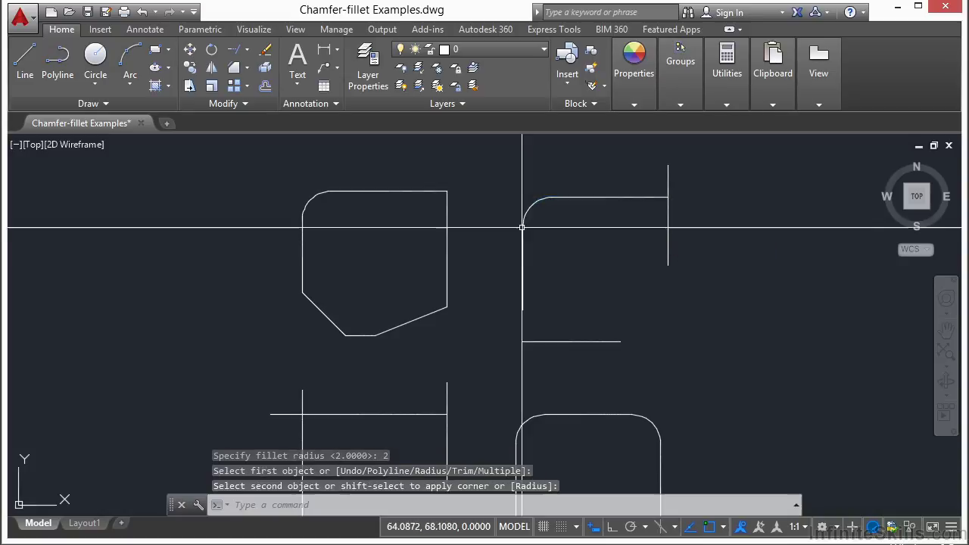
# Fillet the remaining three corners of the same line set with the current radius of 2, closing the shape
pyautogui.press('Return')
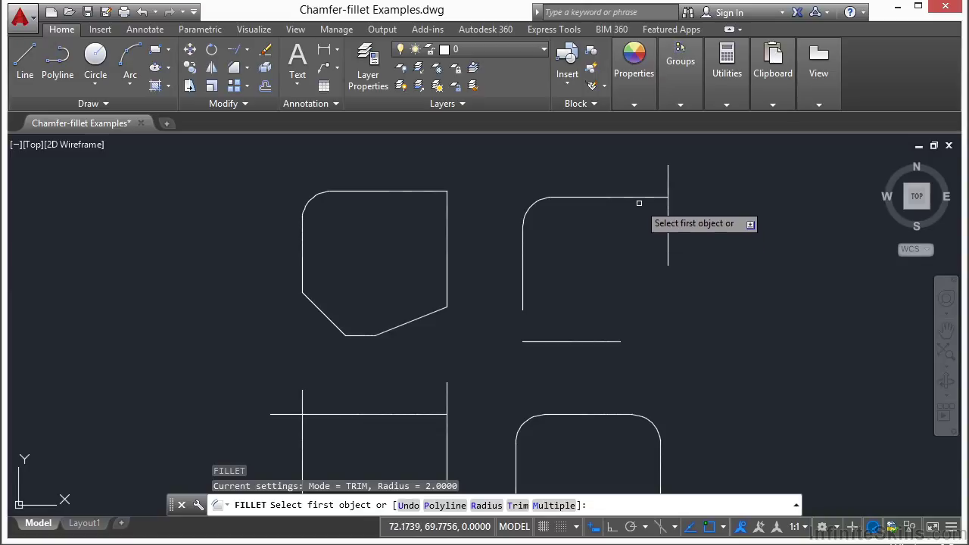
pyautogui.click(655, 197)
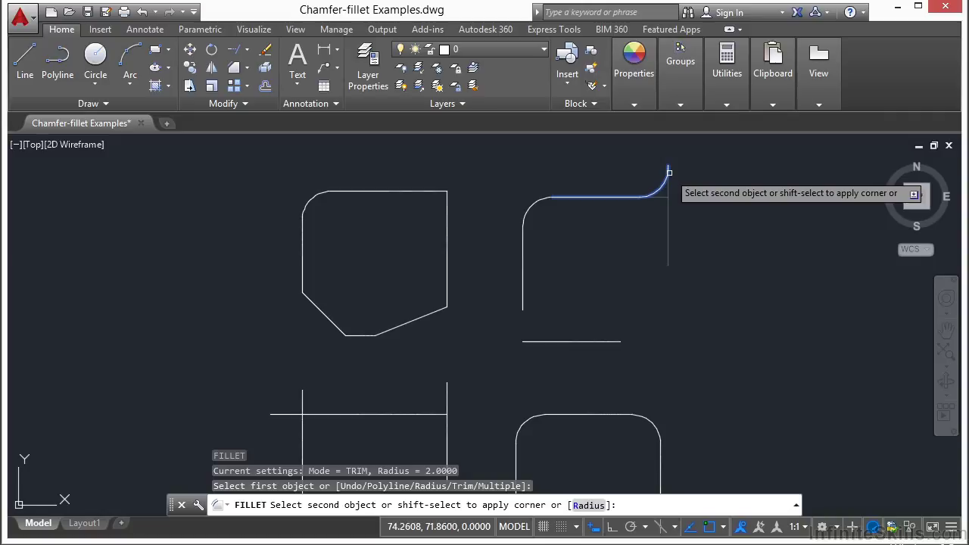
pyautogui.click(667, 231)
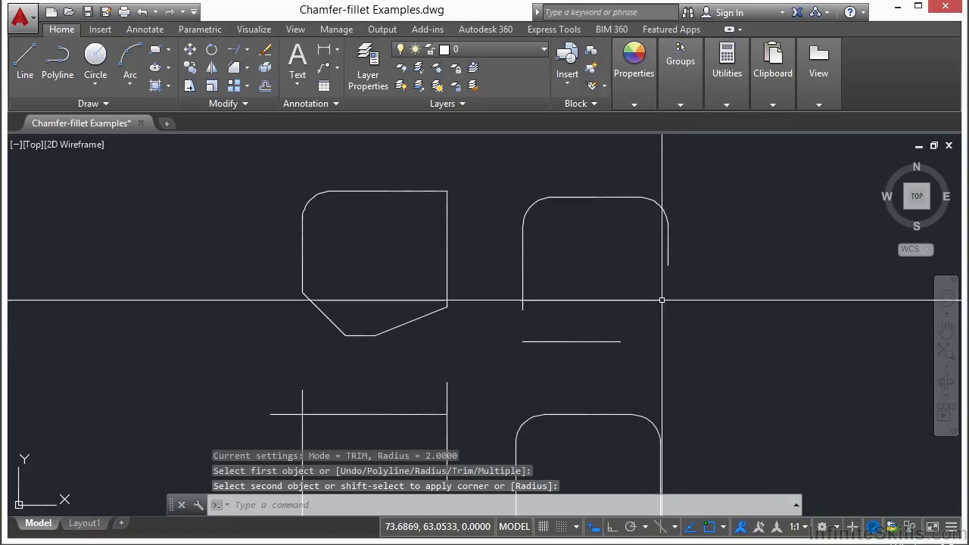
pyautogui.press('Return')
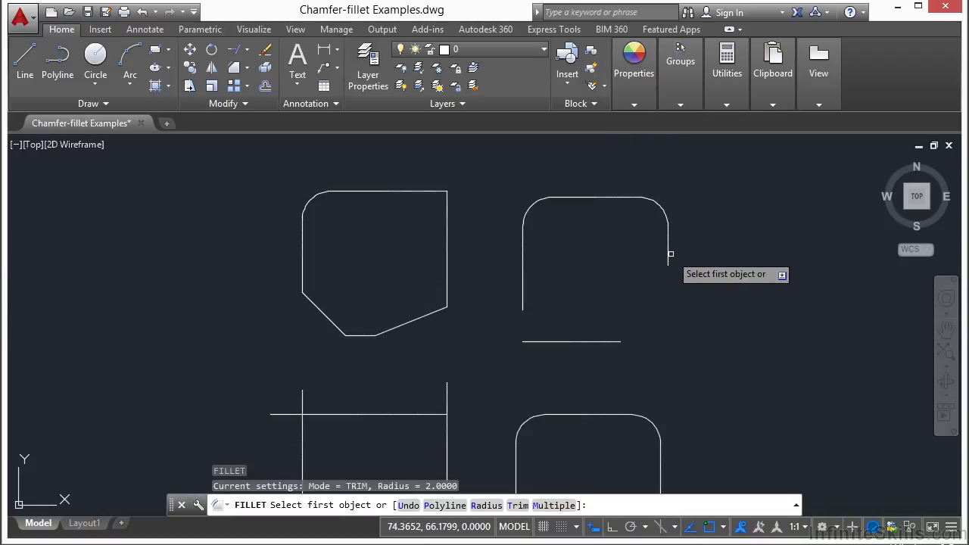
pyautogui.click(669, 254)
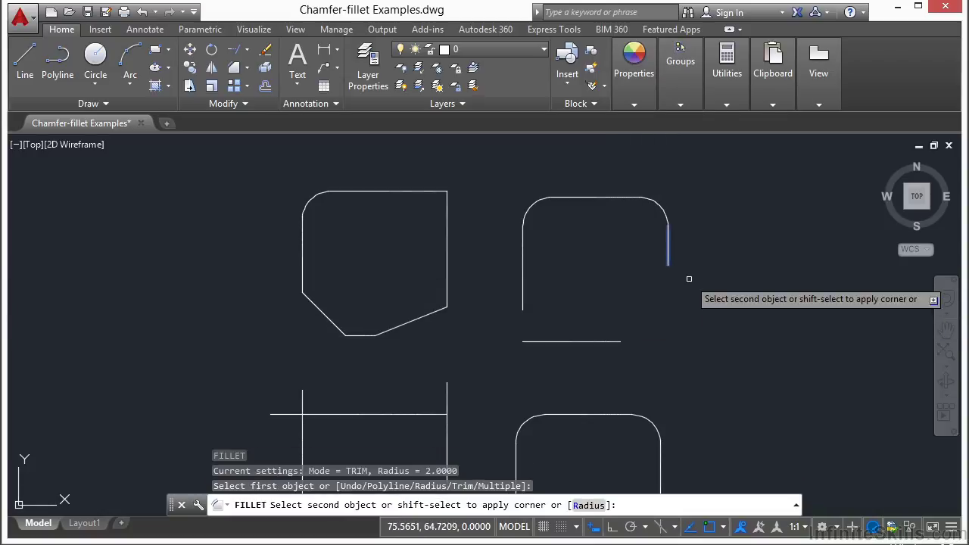
pyautogui.click(598, 342)
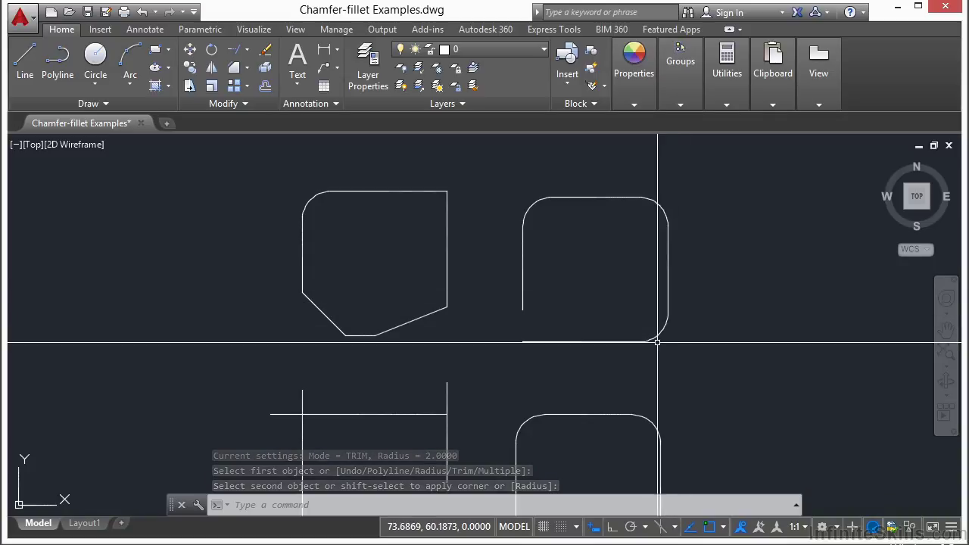
pyautogui.press('Return')
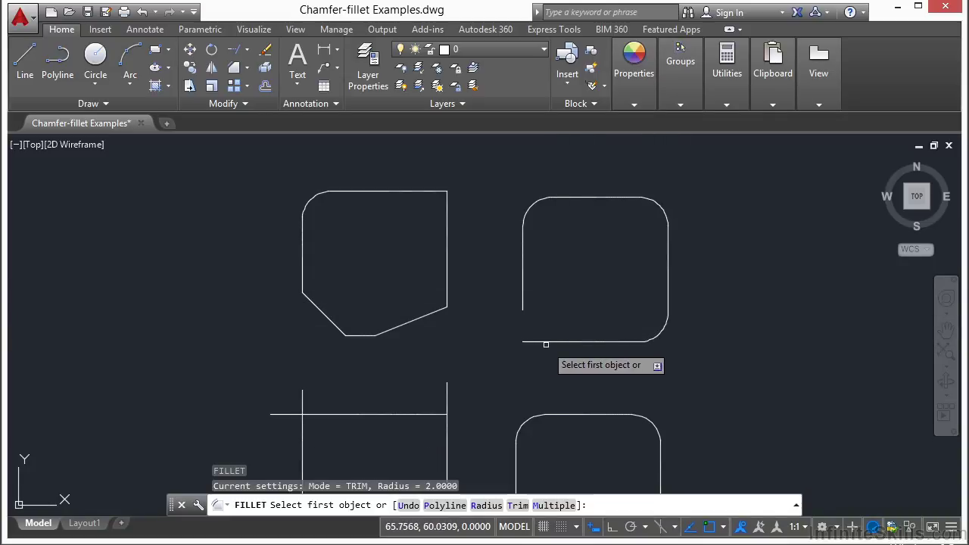
pyautogui.click(546, 342)
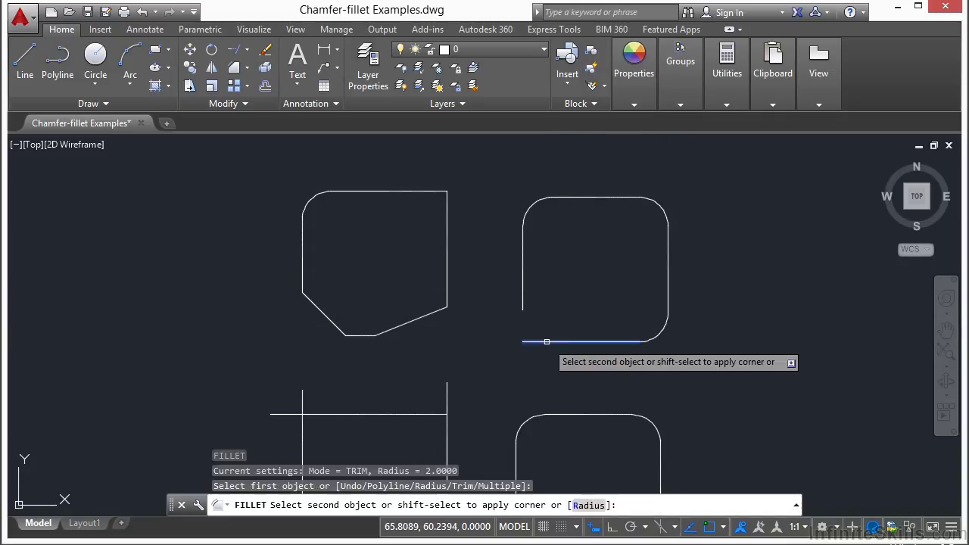
pyautogui.click(524, 289)
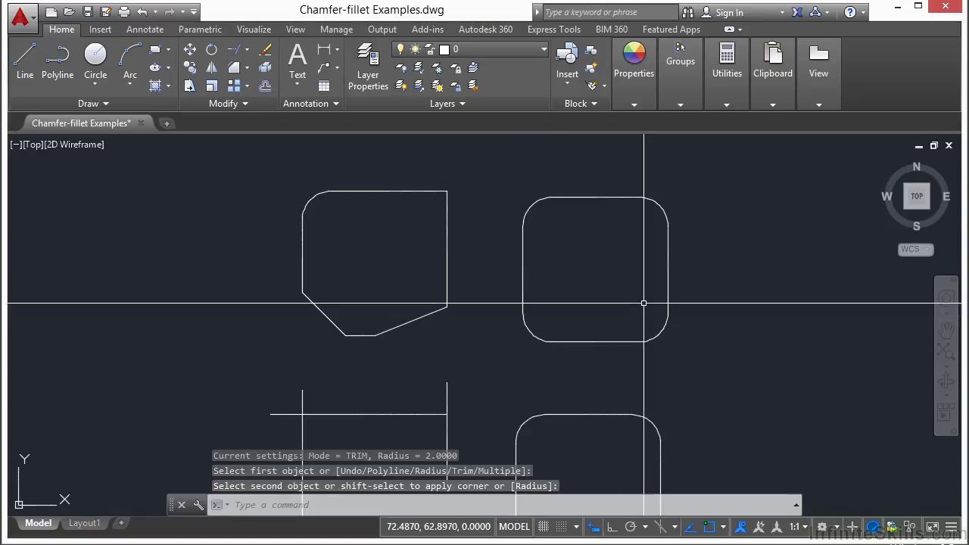
# Chamfer the upper-left crossing of the open line set below the first square, with both distances set to 2
pyautogui.scroll(-2, 655, 280)
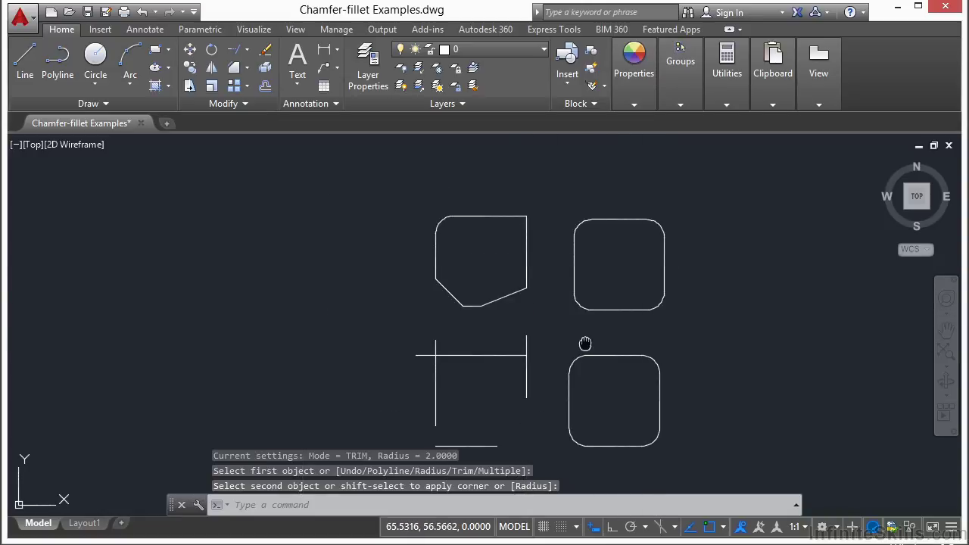
pyautogui.moveTo(584, 340); pyautogui.dragTo(577, 273, button='middle')
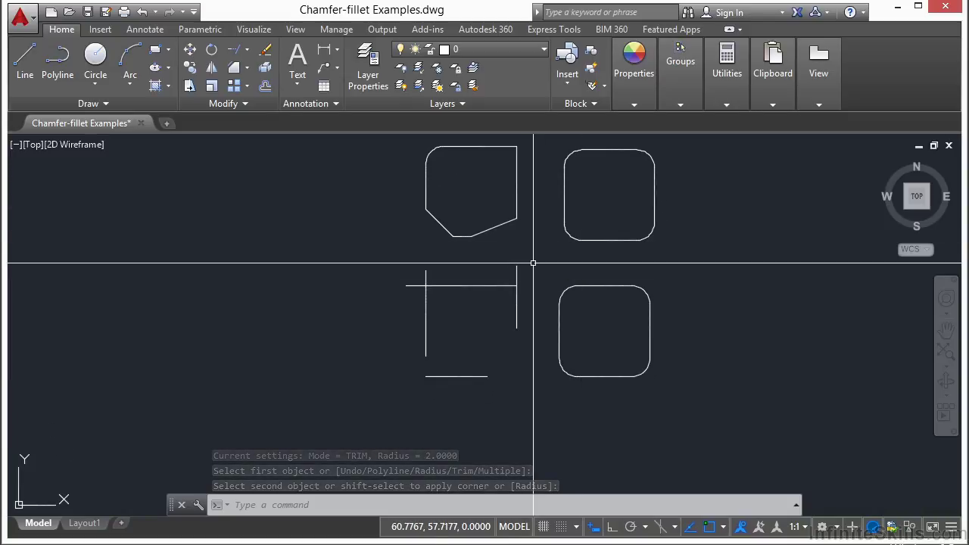
pyautogui.write('cha')
pyautogui.press('Return')
pyautogui.write('d')
pyautogui.press('Return')
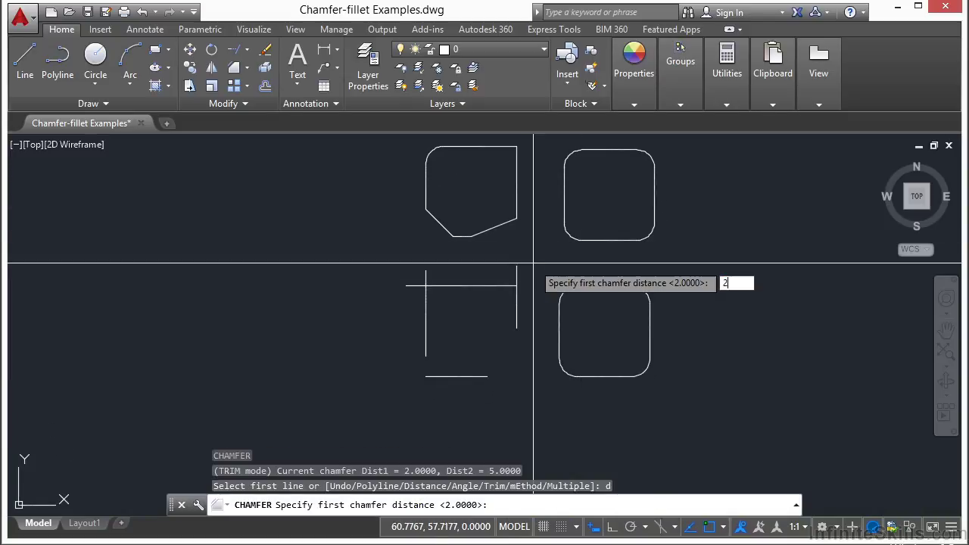
pyautogui.write('2')
pyautogui.press('Return')
pyautogui.press('Return')
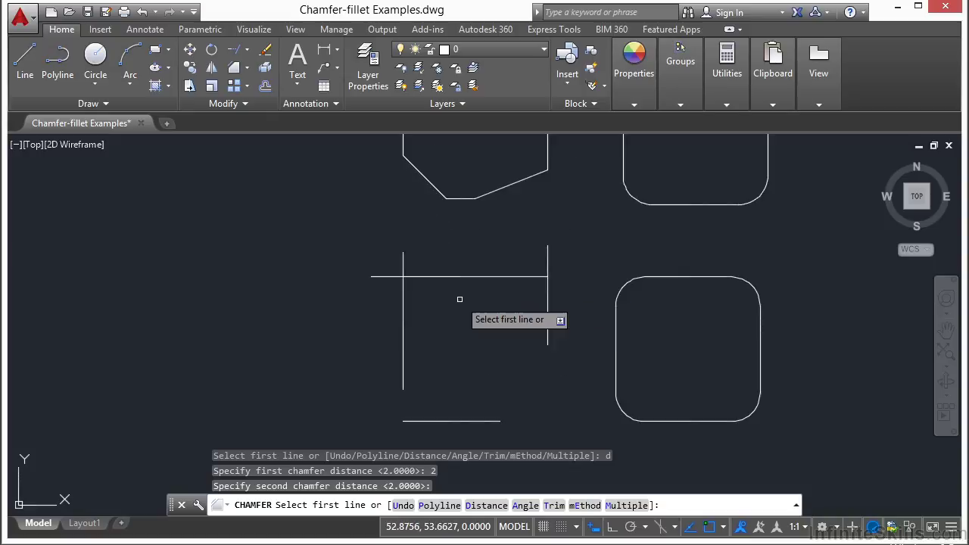
pyautogui.scroll(2, 460, 299)
pyautogui.click(403, 301)
pyautogui.click(403, 277)
# Chamfer the lower-left corner of the same line set between its left and bottom lines, using the current distances of 2
pyautogui.press('Return')
pyautogui.click(403, 371)
pyautogui.click(472, 421)
pyautogui.press('Return')
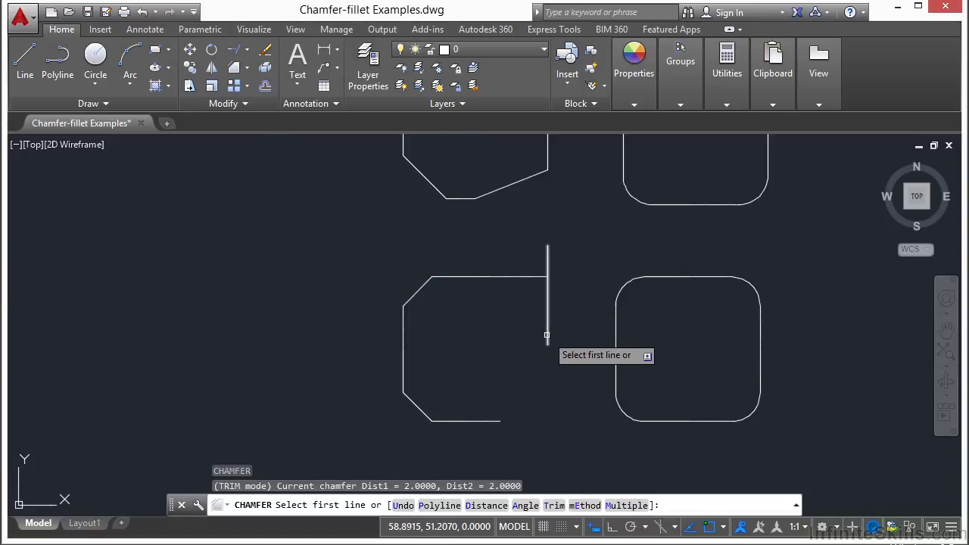
pyautogui.press('Escape')
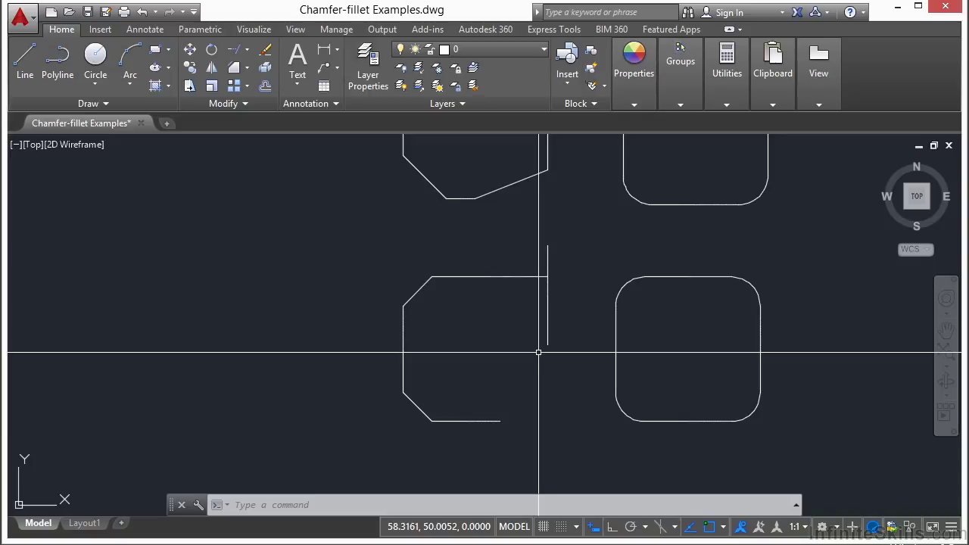
# Chamfer the upper-right corner of the same line set with both distances set to 0, making a sharp corner
pyautogui.press('Return')
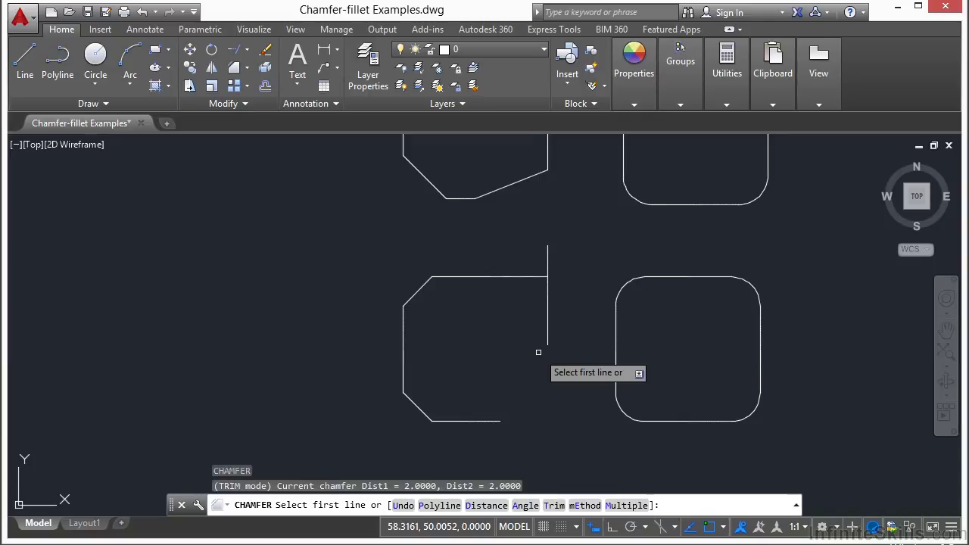
pyautogui.write('d')
pyautogui.press('Return')
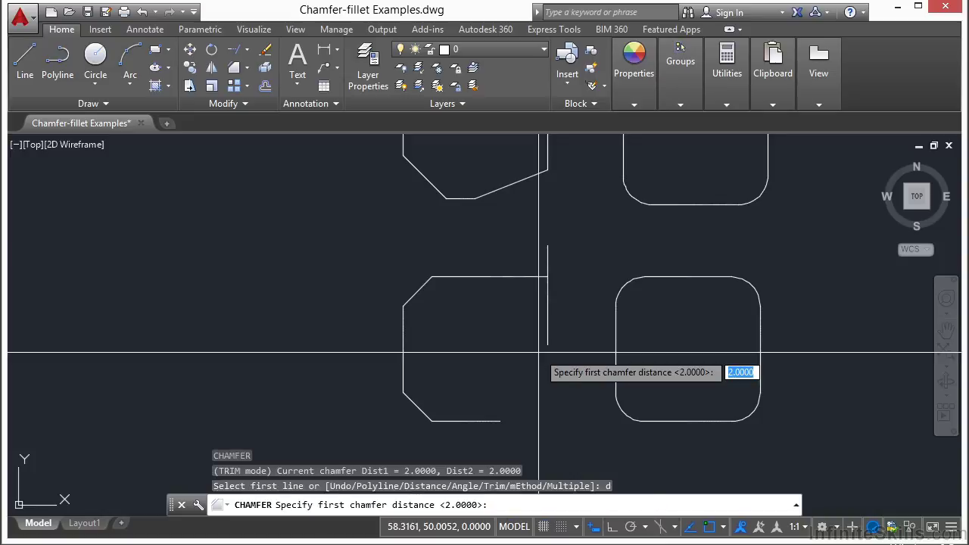
pyautogui.press('Return')
pyautogui.write('0')
pyautogui.press('Return')
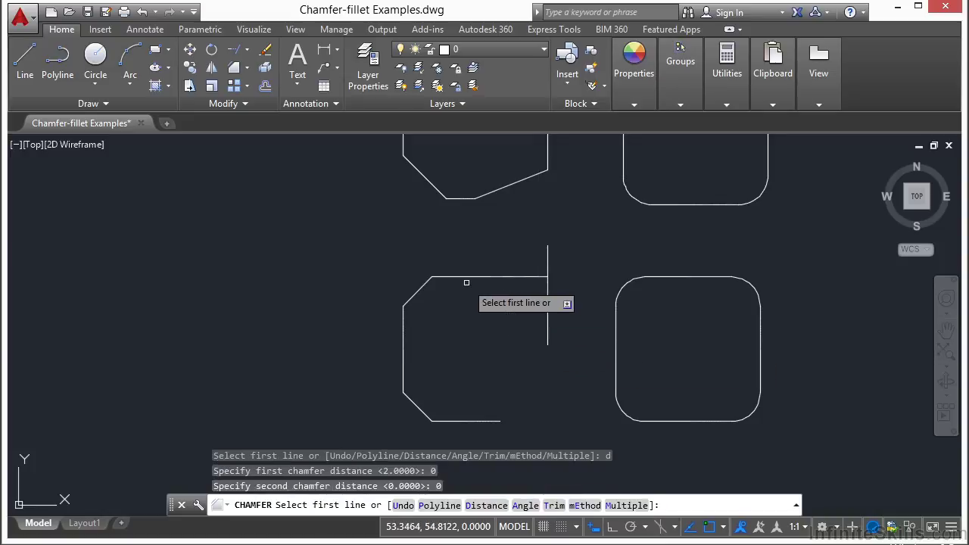
pyautogui.click(527, 279)
pyautogui.click(547, 303)
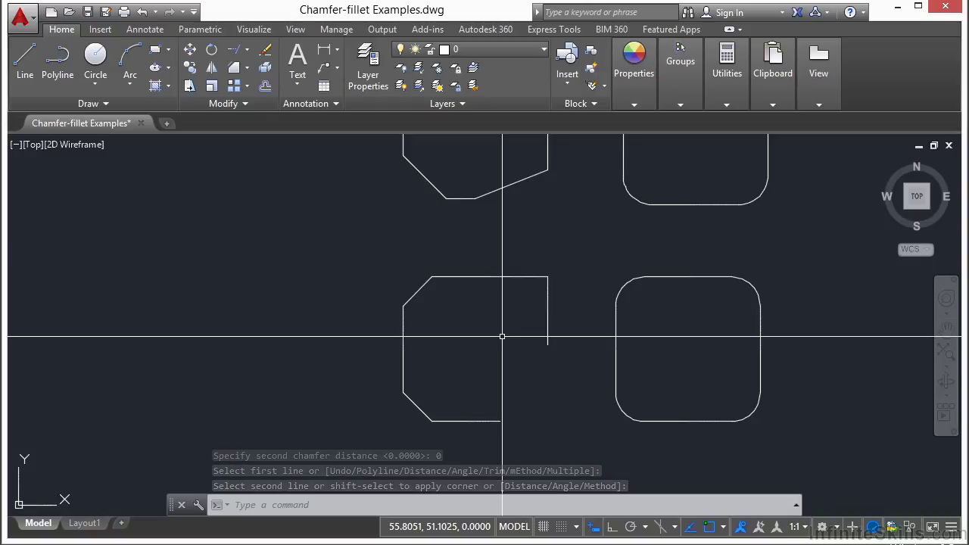
# Fillet the lower-right corner with a radius of 0, joining the right and bottom lines in a sharp corner
pyautogui.write('f')
pyautogui.press('Return')
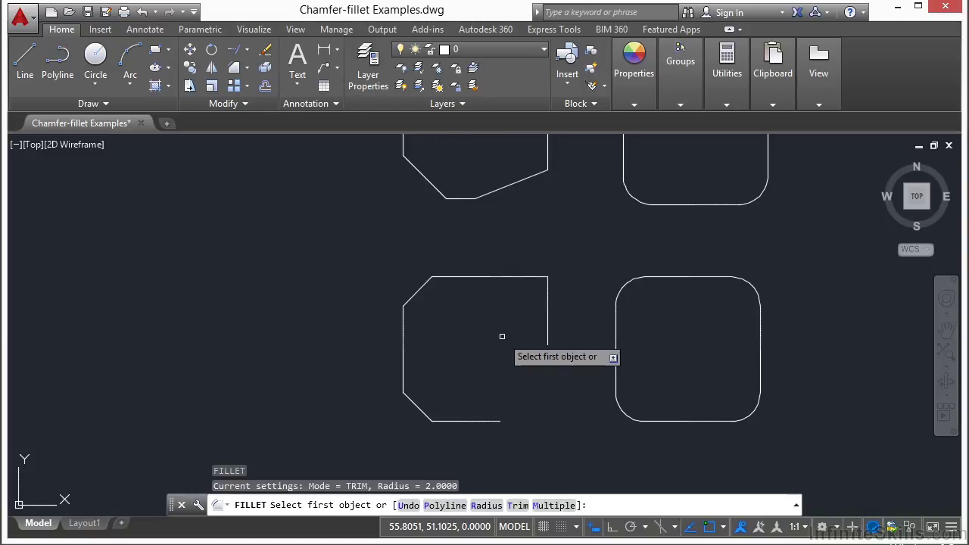
pyautogui.write('r')
pyautogui.press('Return')
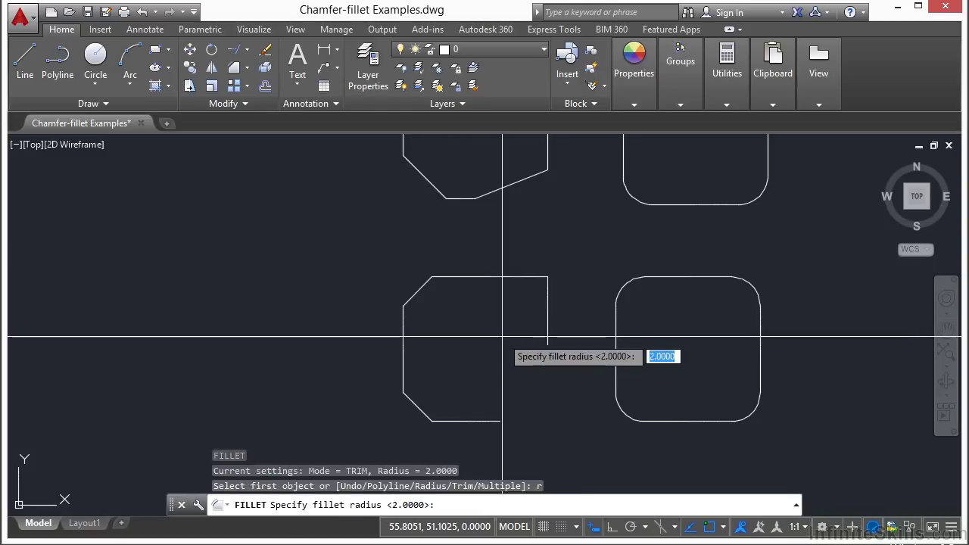
pyautogui.write('0')
pyautogui.press('Return')
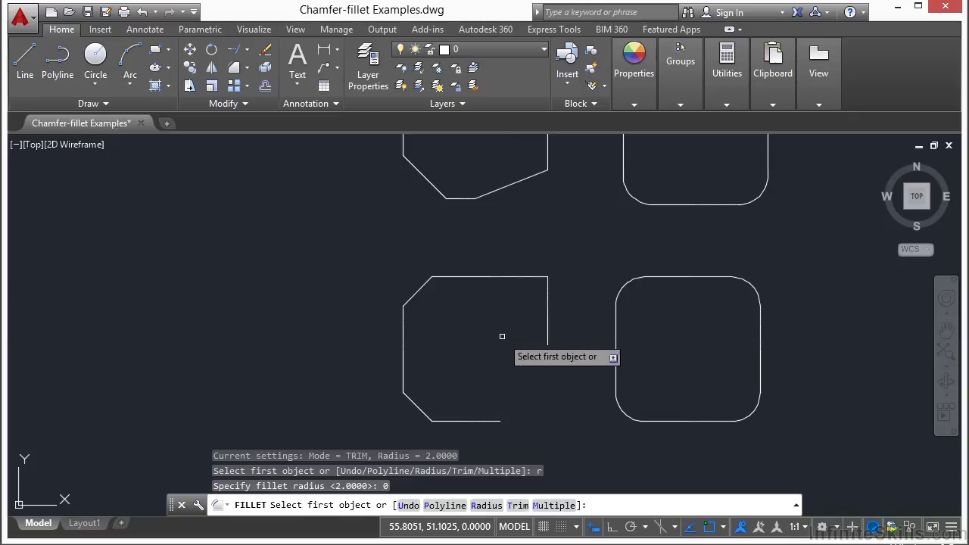
pyautogui.click(548, 329)
pyautogui.click(469, 421)
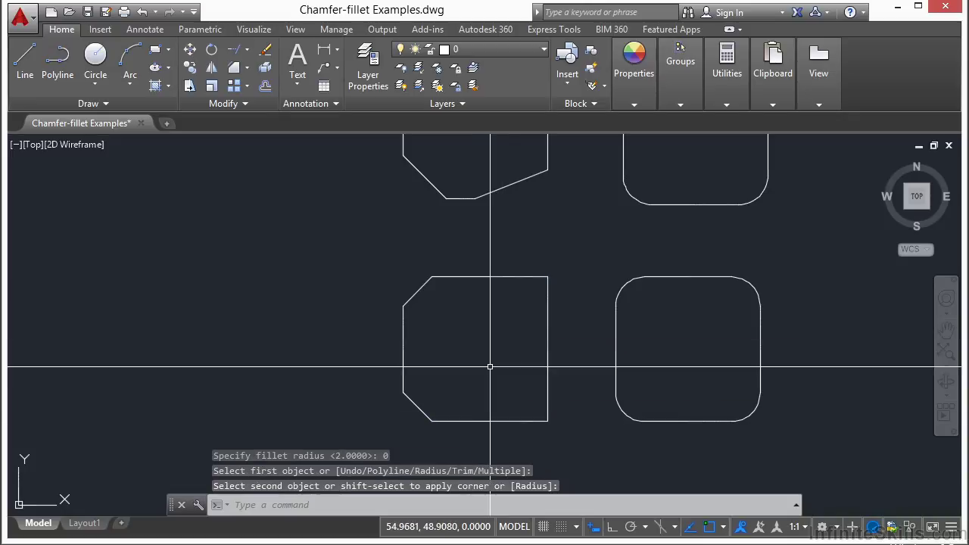
# Select the lower-right rounded square to check whether it is a single object, and clear the selection
pyautogui.moveTo(662, 342); pyautogui.dragTo(513, 329, button='middle')
pyautogui.click(536, 264)
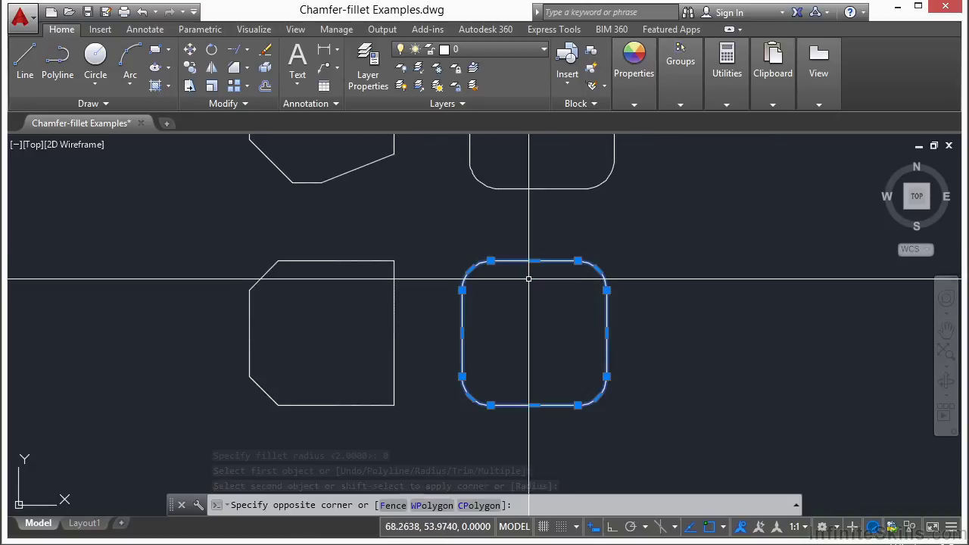
pyautogui.click(508, 262)
pyautogui.press('Escape')
pyautogui.press('Escape')
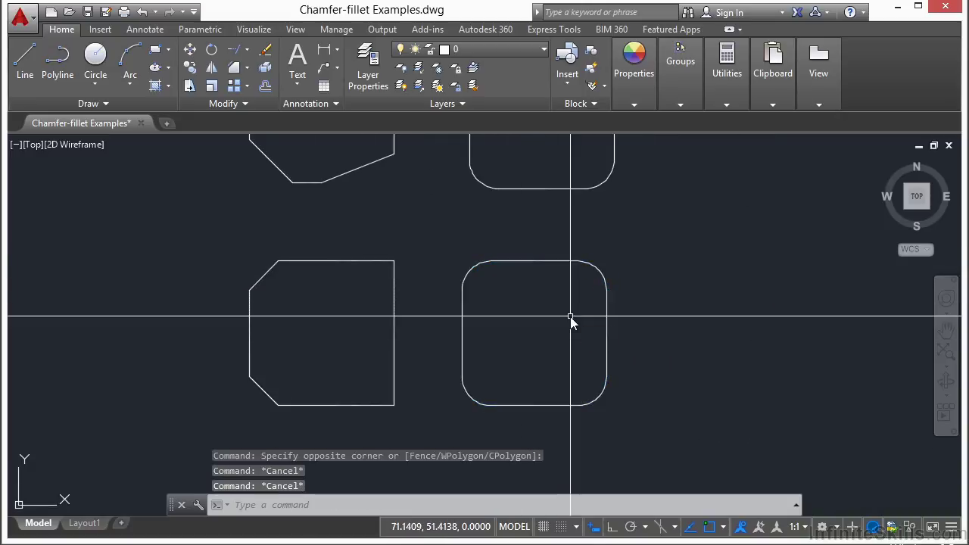
# Fillet the upper-left corner of the lower-right rounded square with the current radius of 0, making a sharp corner
pyautogui.press('Return')
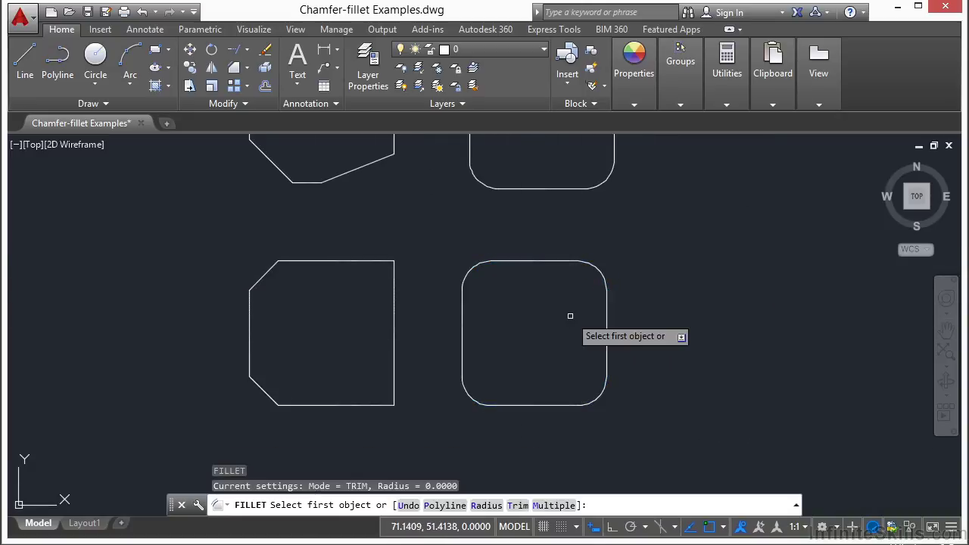
pyautogui.click(513, 259)
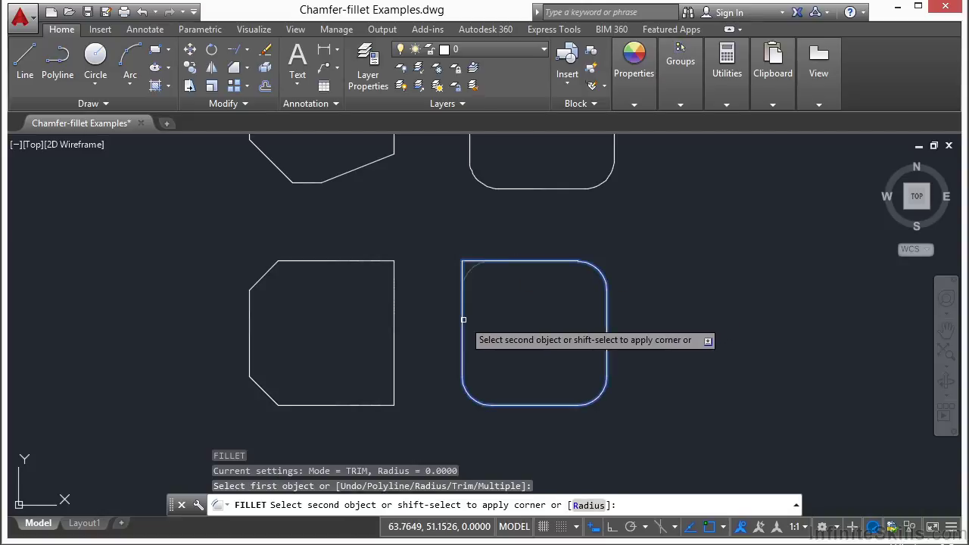
pyautogui.click(463, 320)
pyautogui.doubleClick(543, 262)
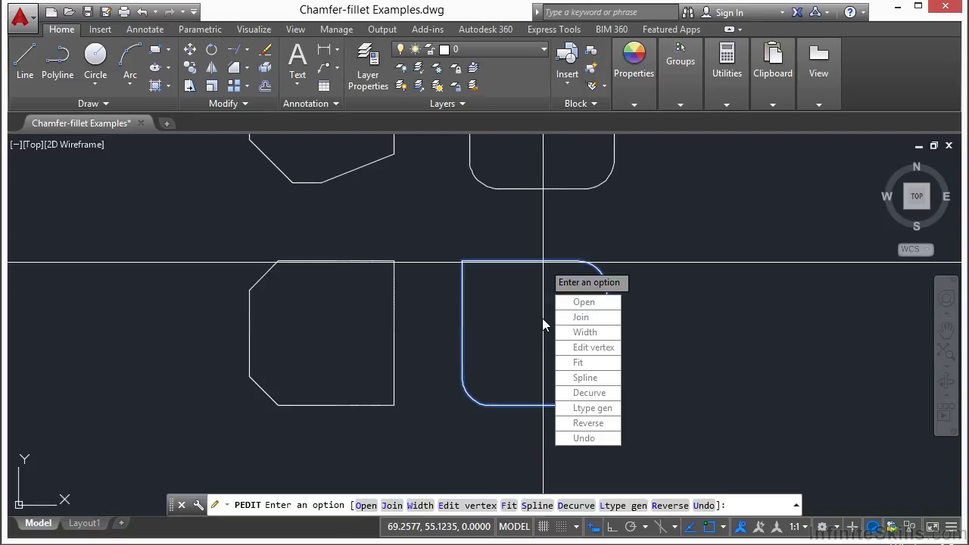
pyautogui.press('Escape')
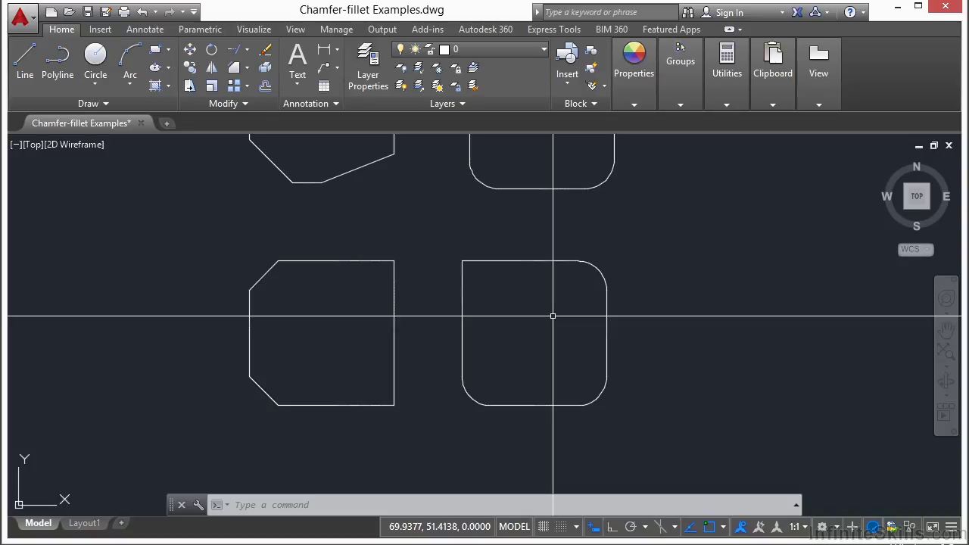
# Set the fillet radius to 2 and round the same upper-left corner between the top and left sides
pyautogui.press('Return')
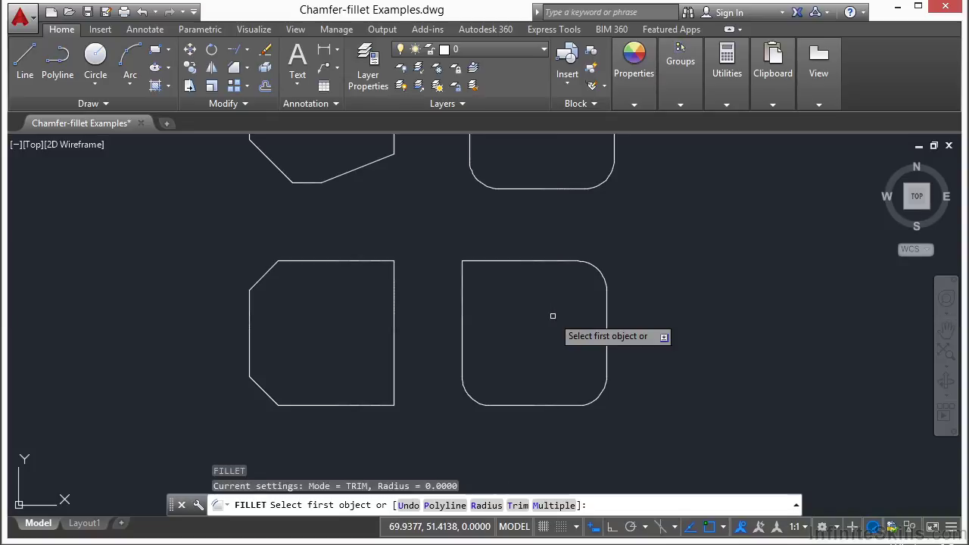
pyautogui.write('r')
pyautogui.press('Return')
pyautogui.write('2')
pyautogui.press('Return')
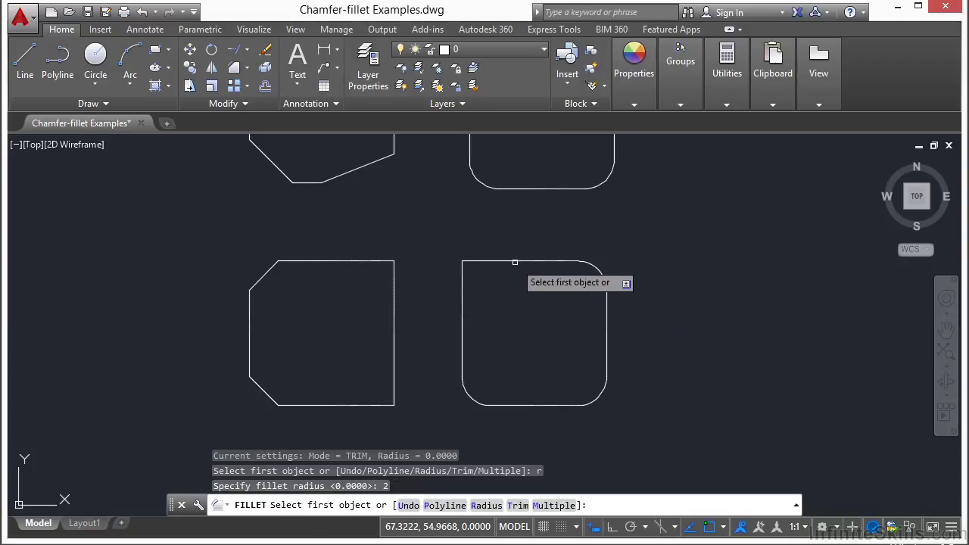
pyautogui.click(515, 262)
pyautogui.click(466, 331)
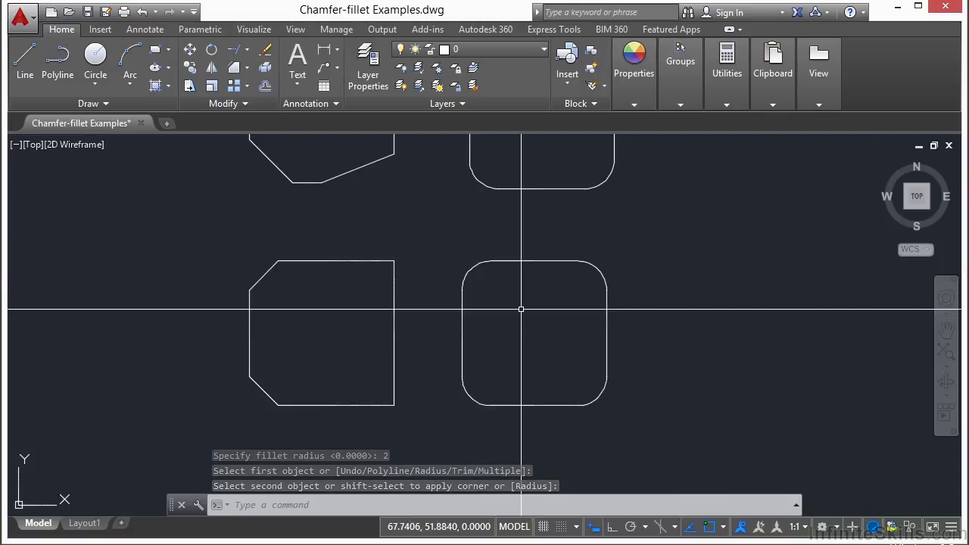
# Turn that rounded upper-left corner into a sharp one with Fillet's temporary corner override, leaving the radius setting at 2
pyautogui.press('Return')
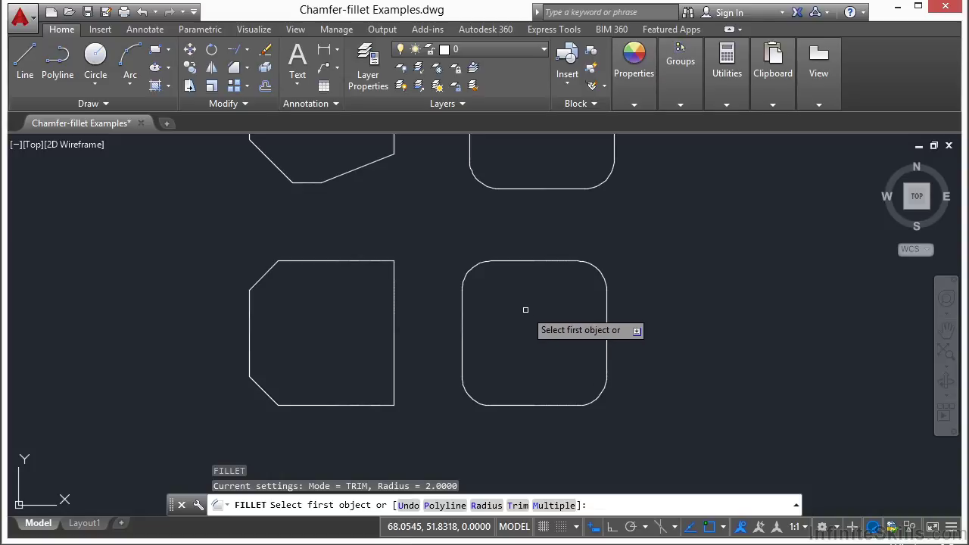
pyautogui.click(506, 260)
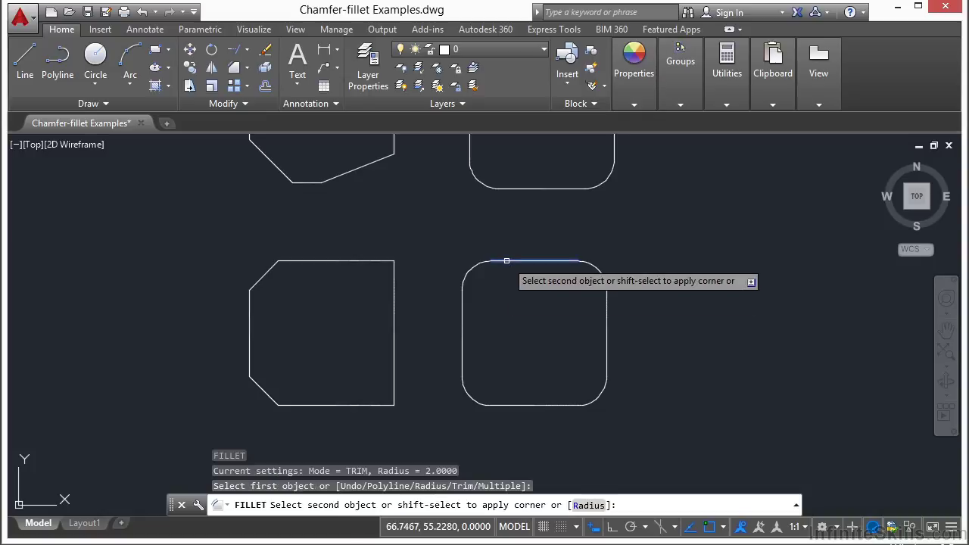
pyautogui.keyDown('shift'); pyautogui.click(463, 321); pyautogui.keyUp('shift')
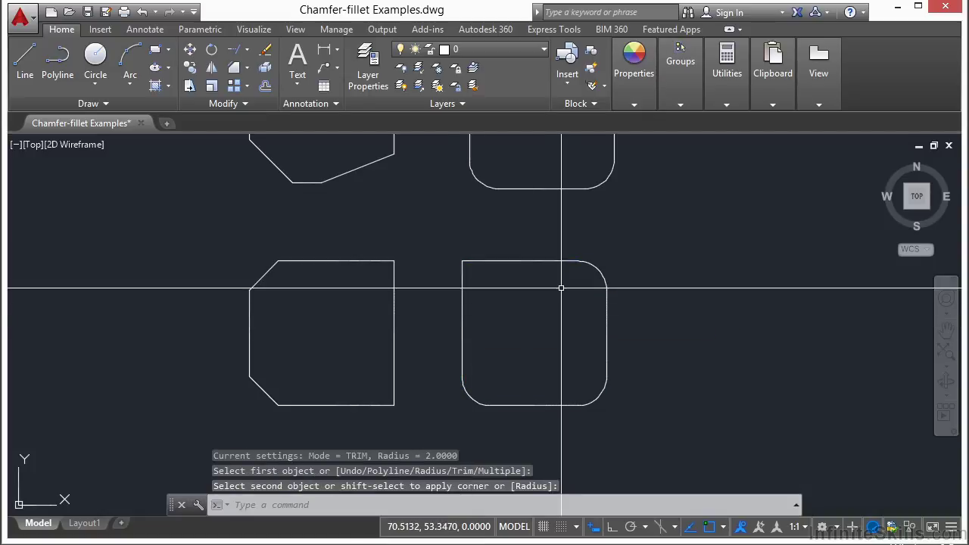
# Fillet the upper-right and upper-left corners of the lower-left shape with the current radius of 2
pyautogui.press('Return')
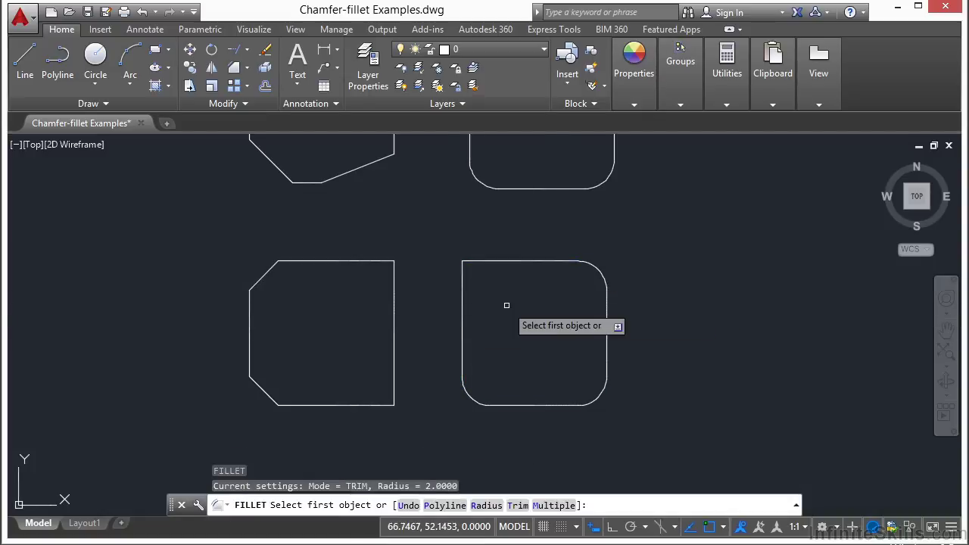
pyautogui.click(394, 304)
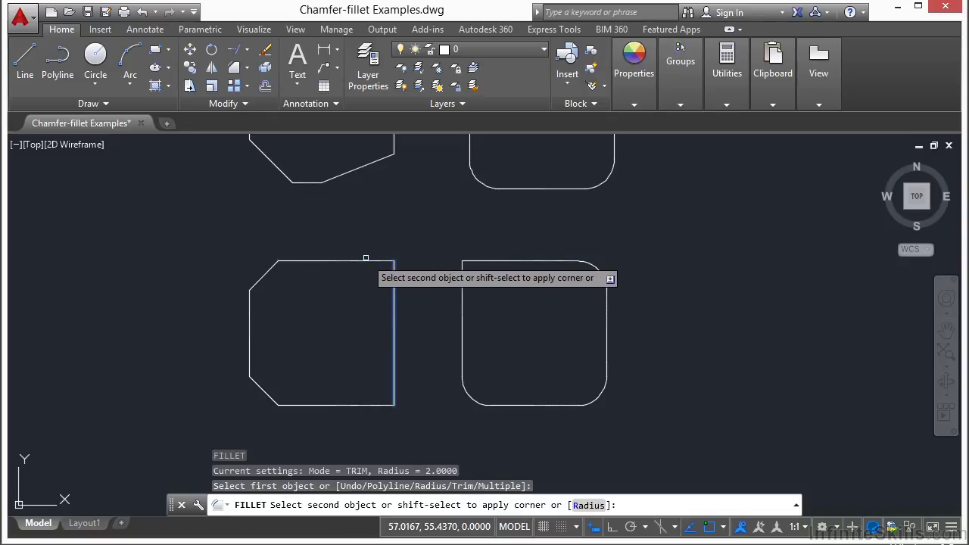
pyautogui.click(369, 261)
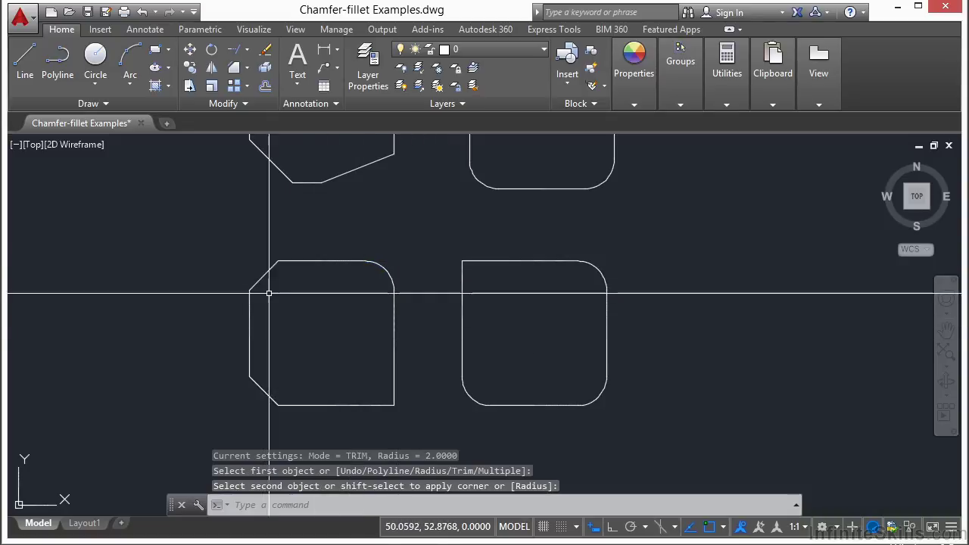
pyautogui.press('Return')
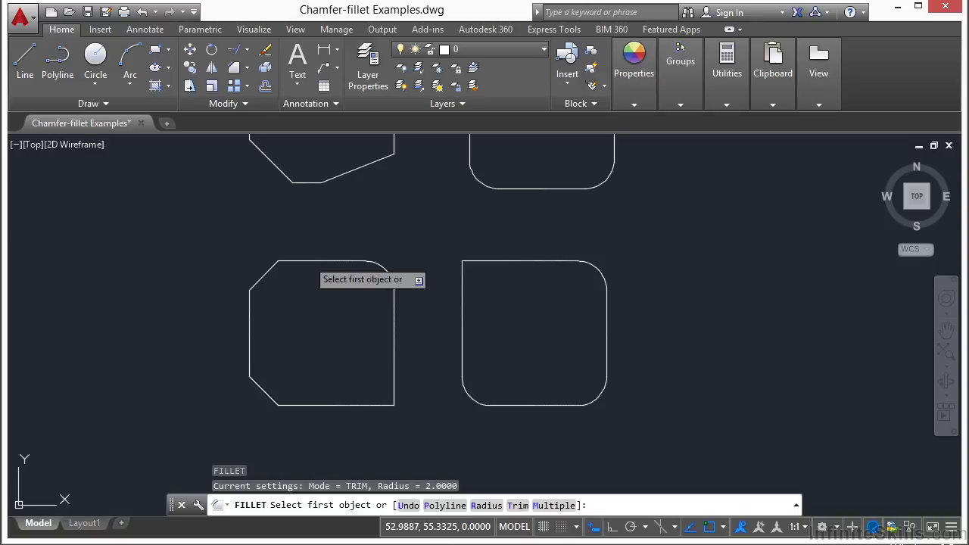
pyautogui.click(309, 261)
pyautogui.click(251, 334)
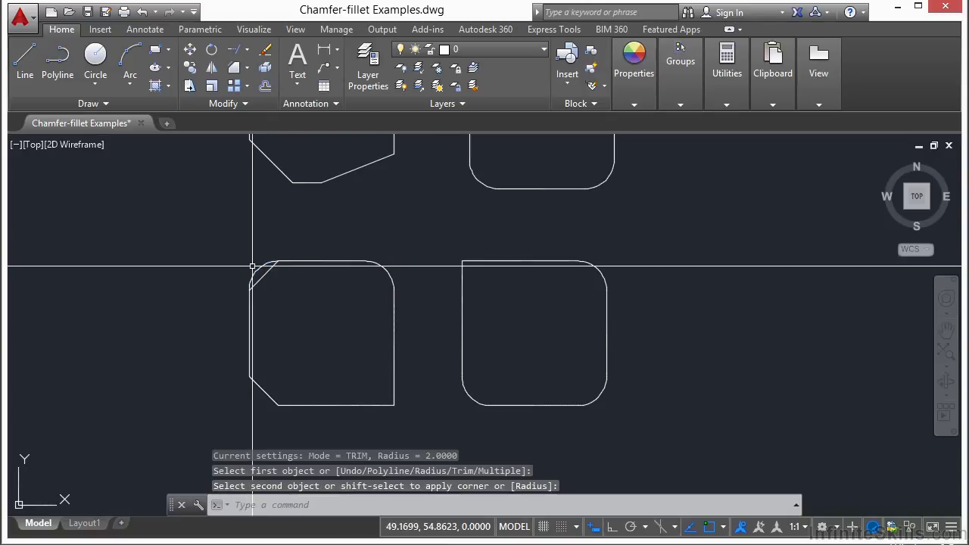
# Erase the leftover diagonal chamfer line inside the newly filleted upper-left corner of the lower-left shape
pyautogui.scroll(6, 253, 265)
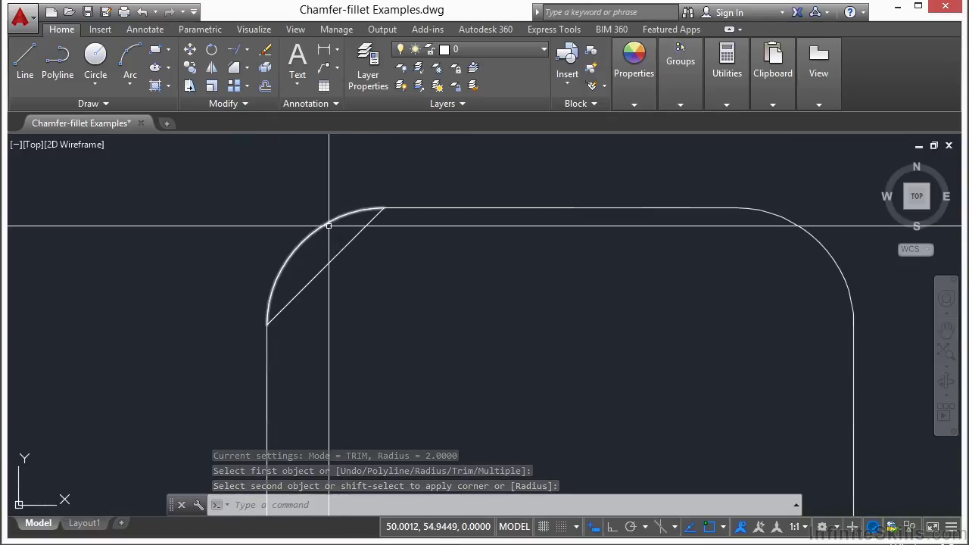
pyautogui.click(330, 262)
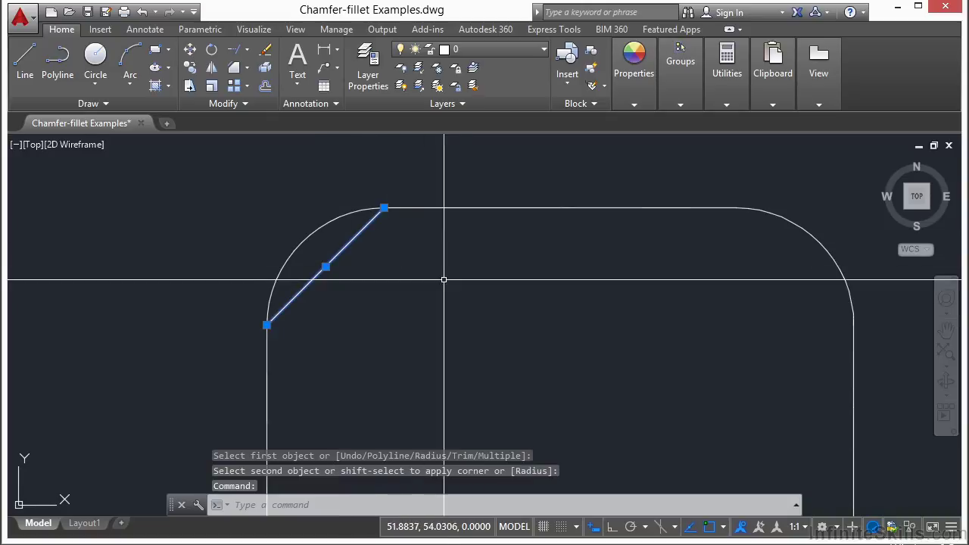
pyautogui.press('Delete')
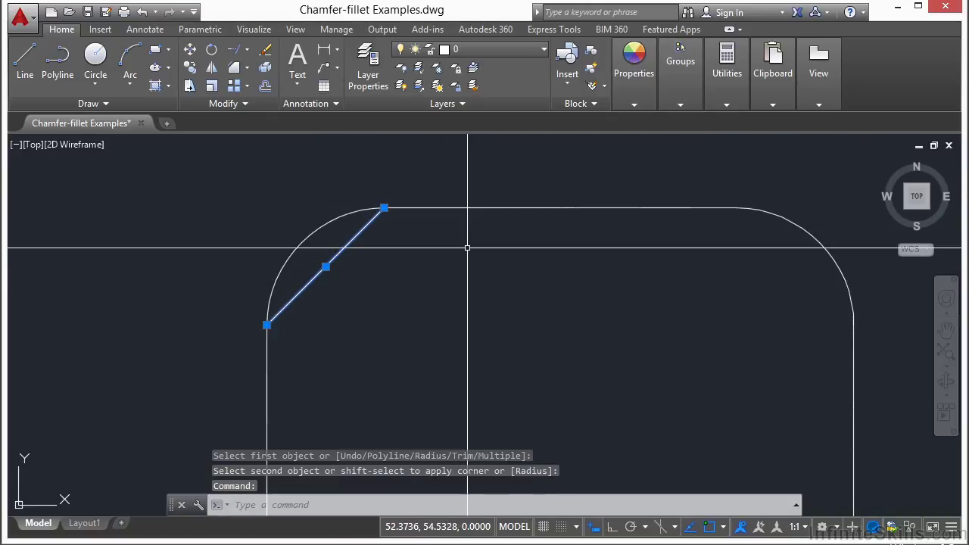
pyautogui.click(265, 50)
pyautogui.scroll(-5, 456, 296)
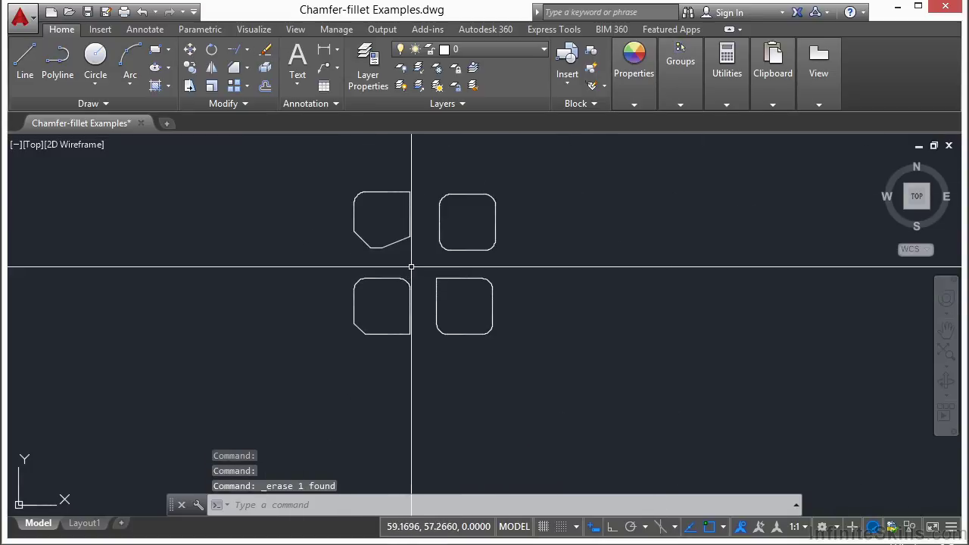